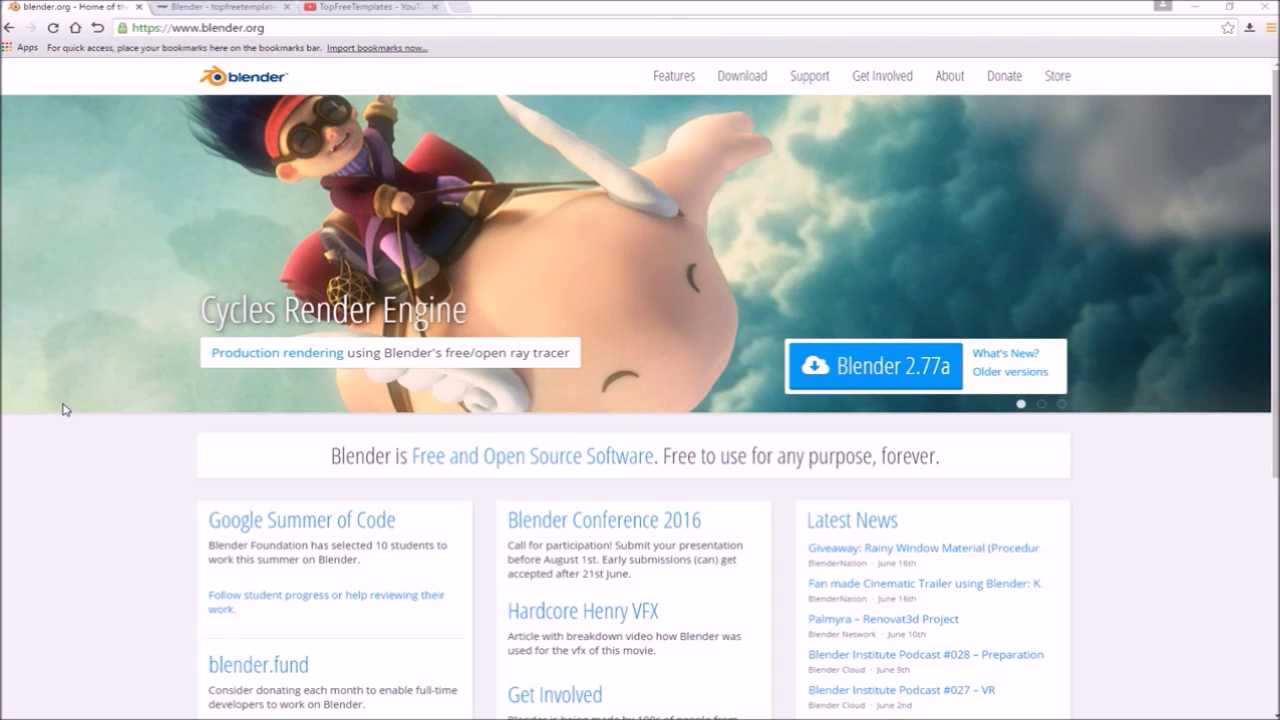
# Step: Switch to the TopFreeTemplates page of free Blender intro templates
pyautogui.hotkey('ctrl', 'Tab')
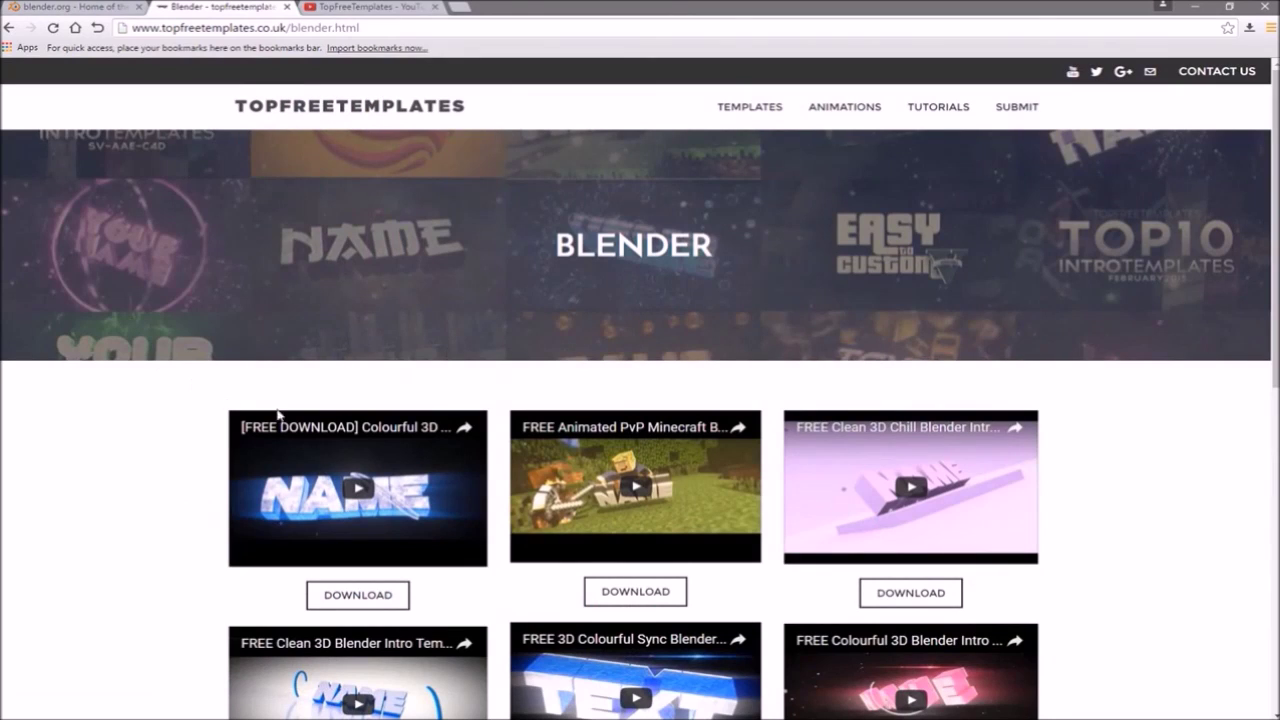
# Step: Look further down the template list, then go to the TopFreeTemplates YouTube channel
pyautogui.scroll(-4, 232, 490)
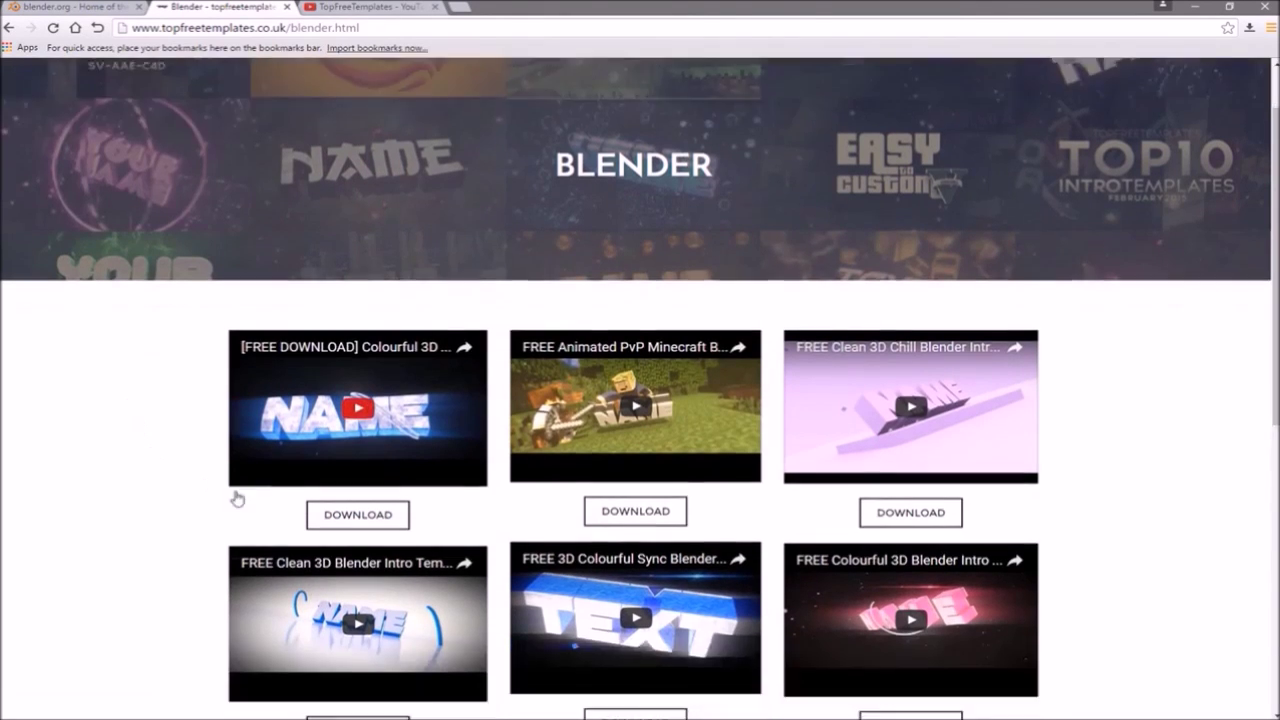
pyautogui.click(365, 8)
pyautogui.scroll(-3, 700, 330)
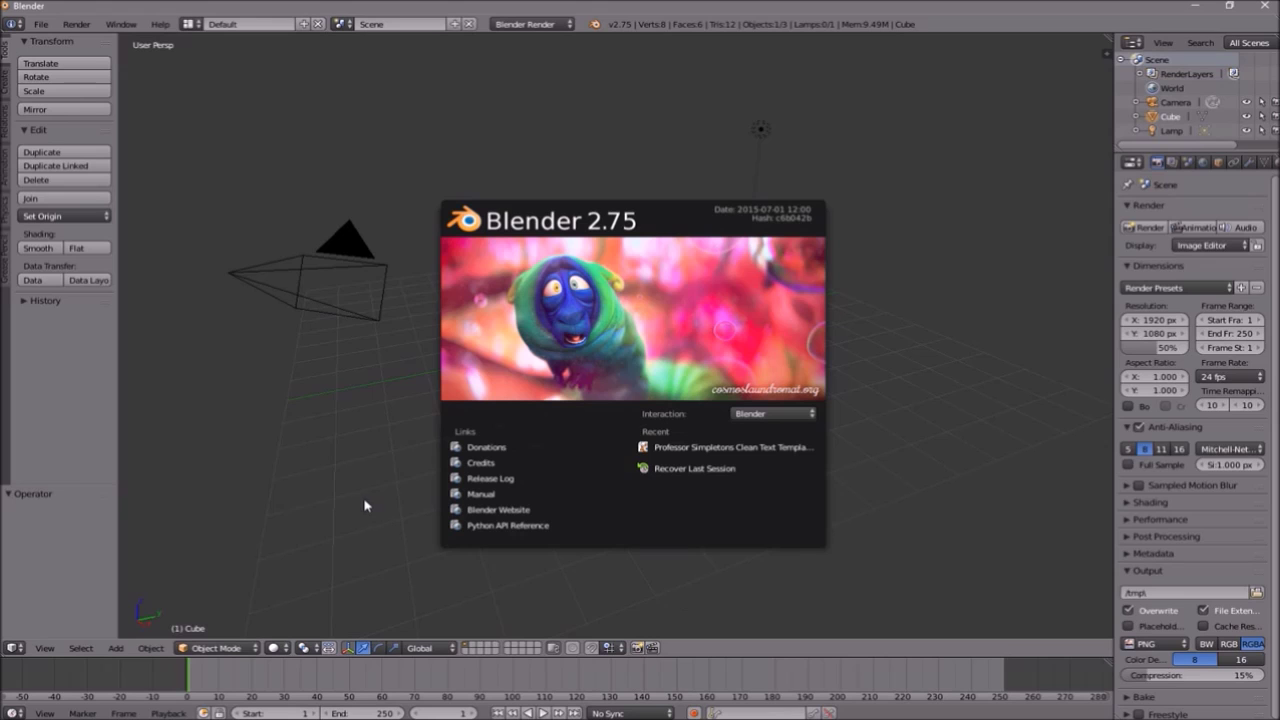
# Step: Open Professor Simpletons Clean Text Template.blend from Desktop\Blender Intros
pyautogui.click(42, 24)
pyautogui.click(70, 58)
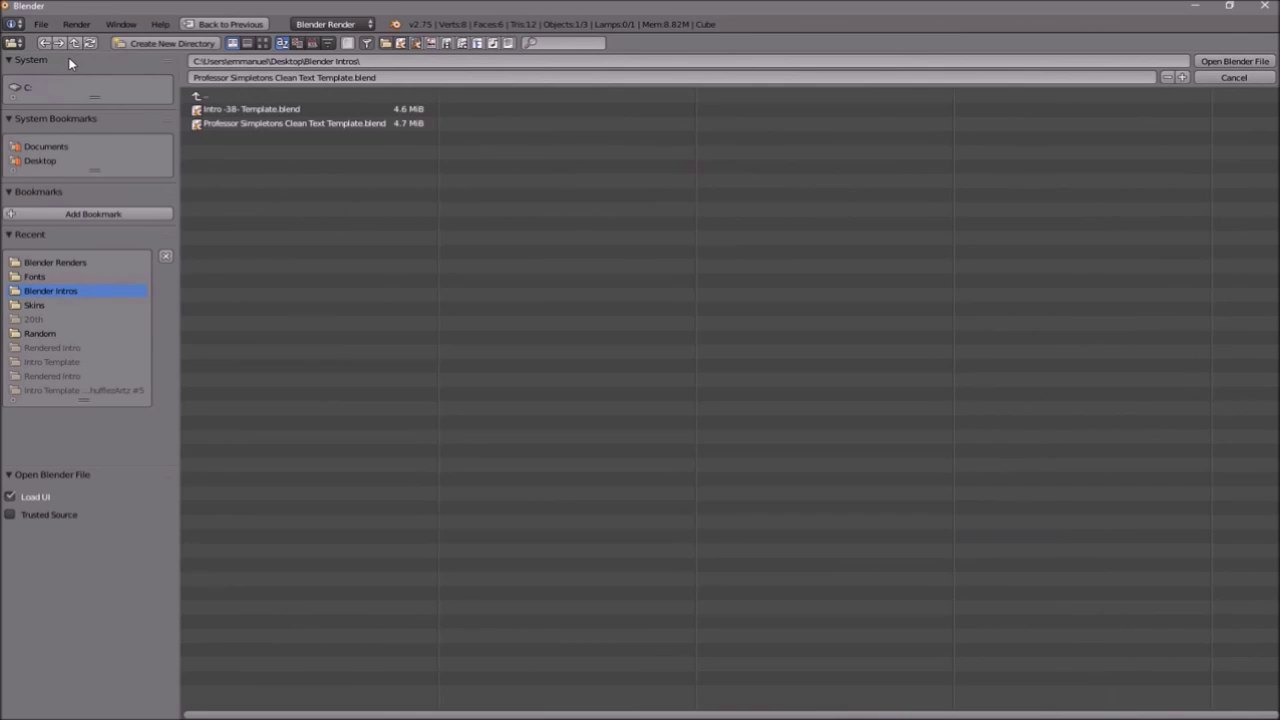
pyautogui.click(40, 161)
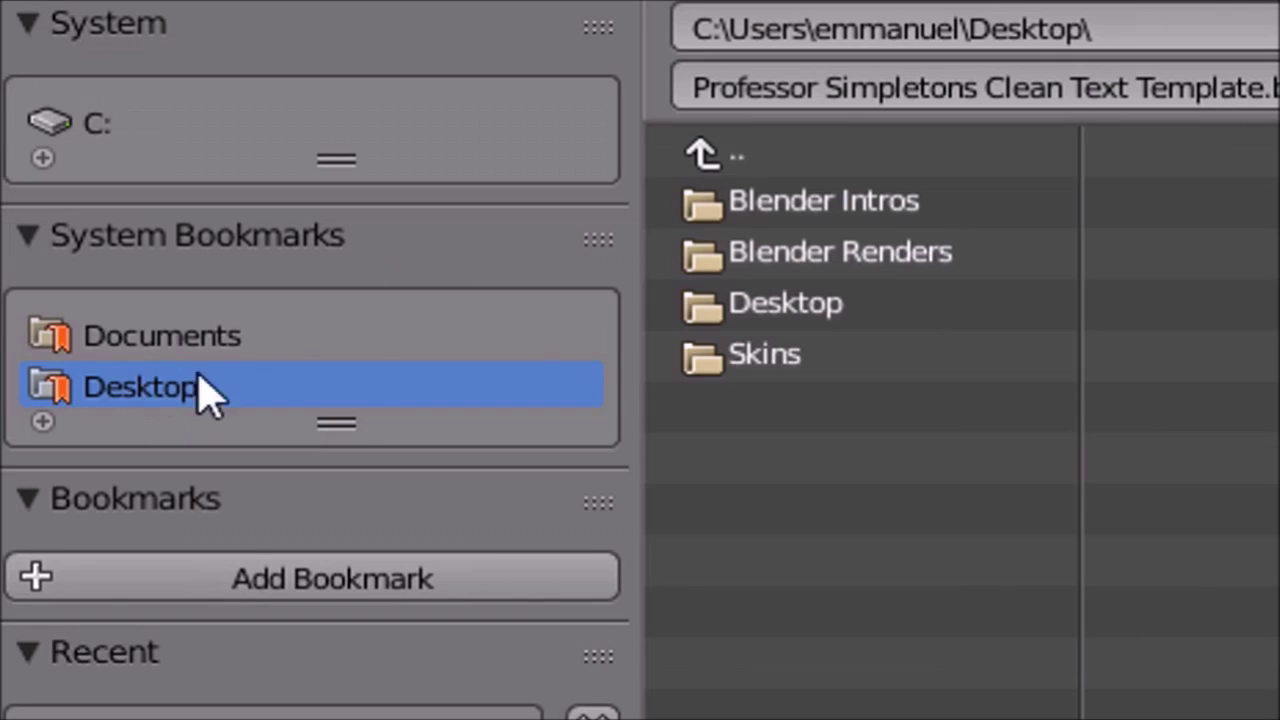
pyautogui.click(242, 112)
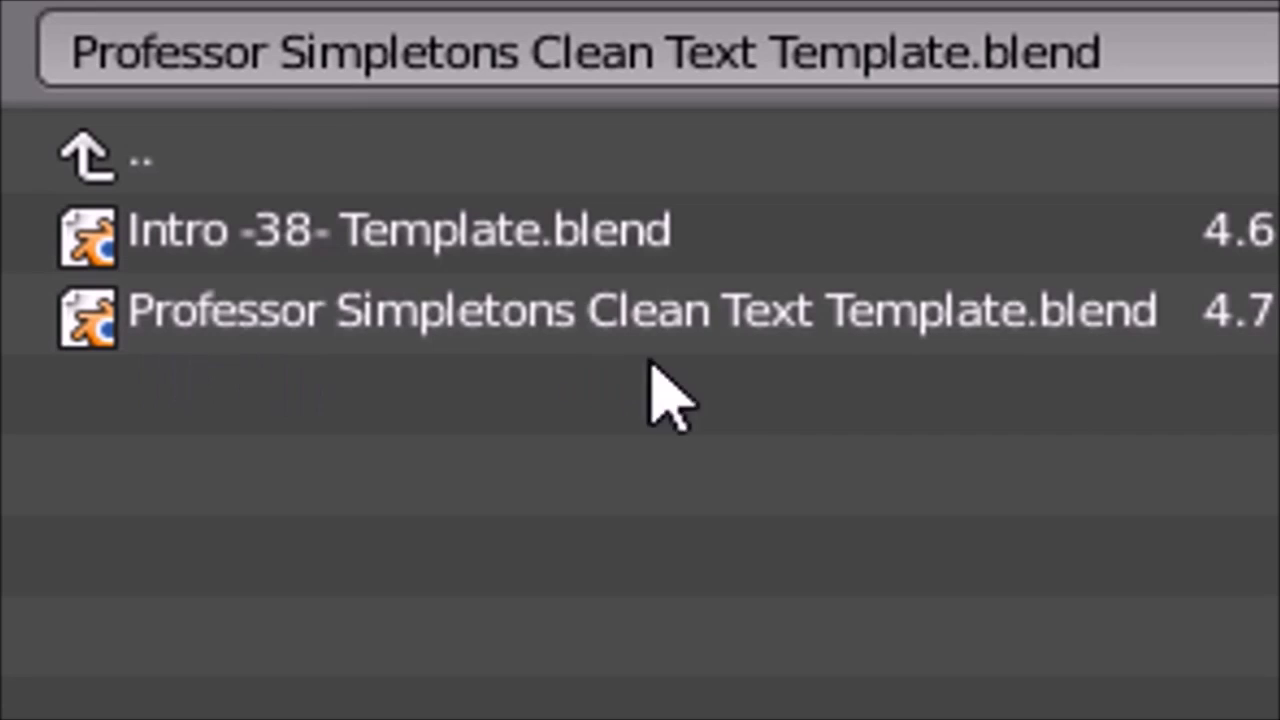
pyautogui.click(990, 253)
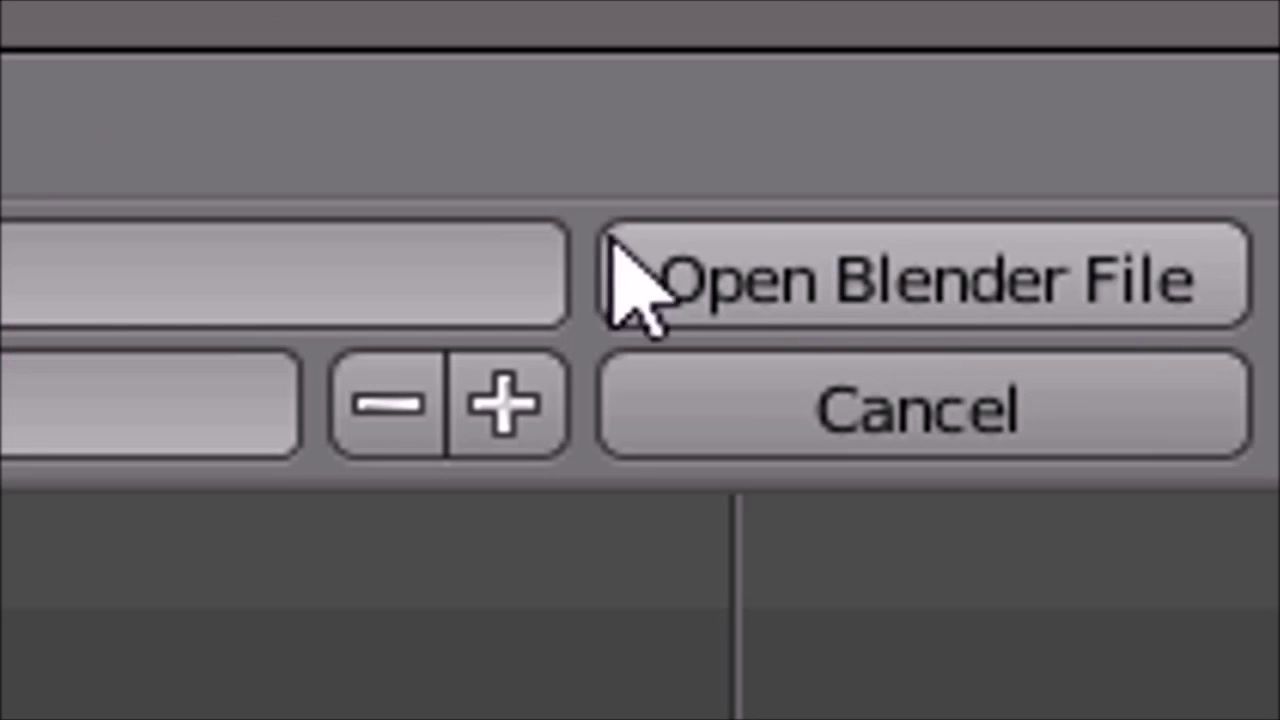
pyautogui.click(1238, 61)
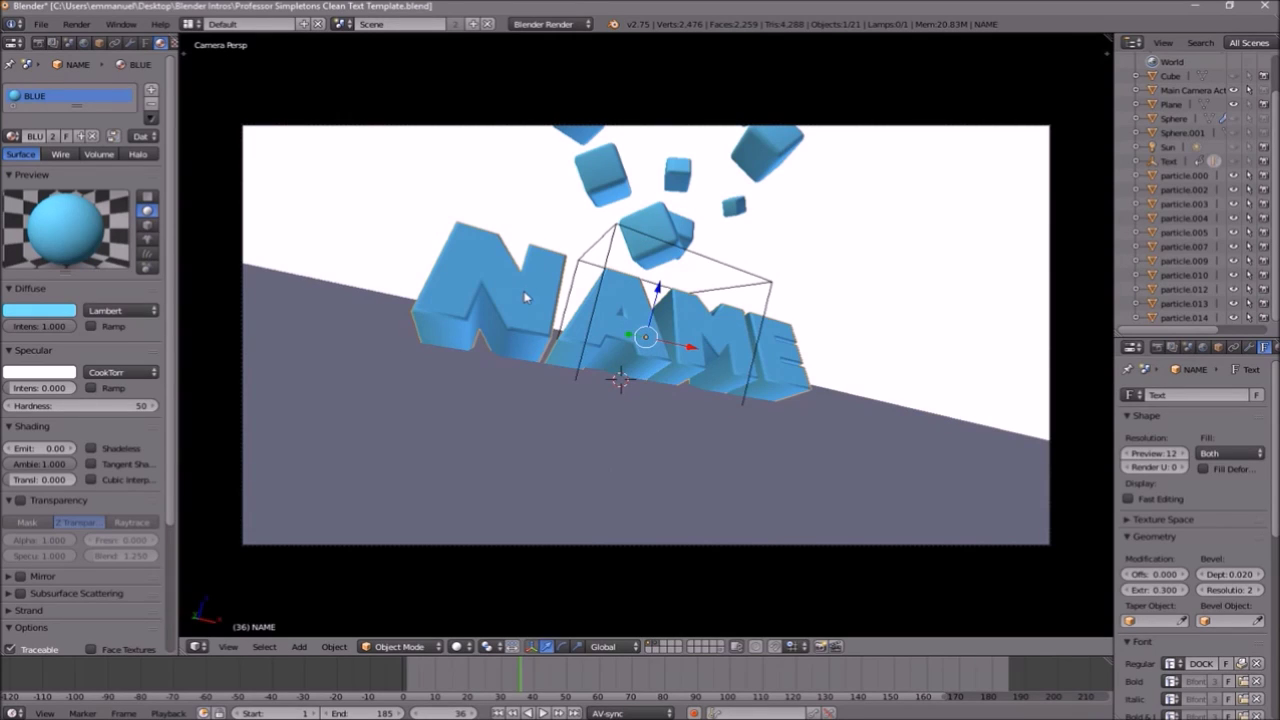
# Step: Replace the 3D text NAME with TFT and return to Object Mode
pyautogui.press('Tab')
pyautogui.press('BackSpace')
pyautogui.press('BackSpace')
pyautogui.press('BackSpace')
pyautogui.press('BackSpace')
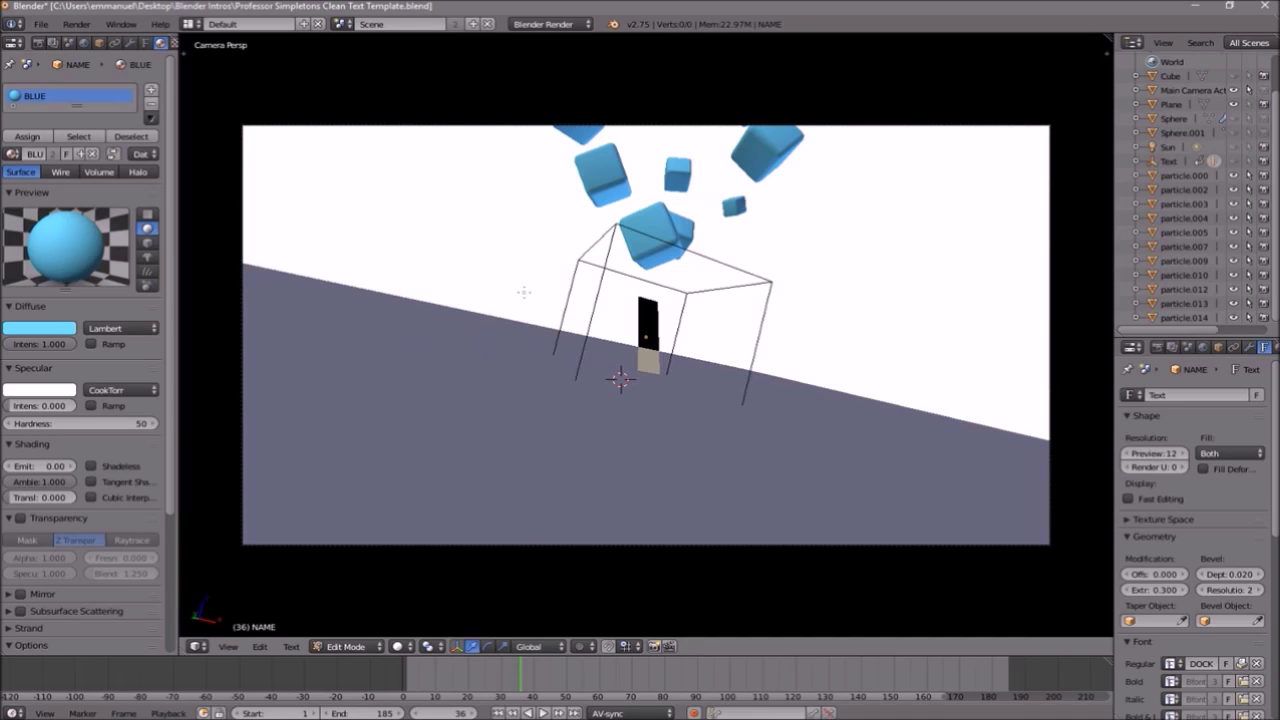
pyautogui.write('TET')
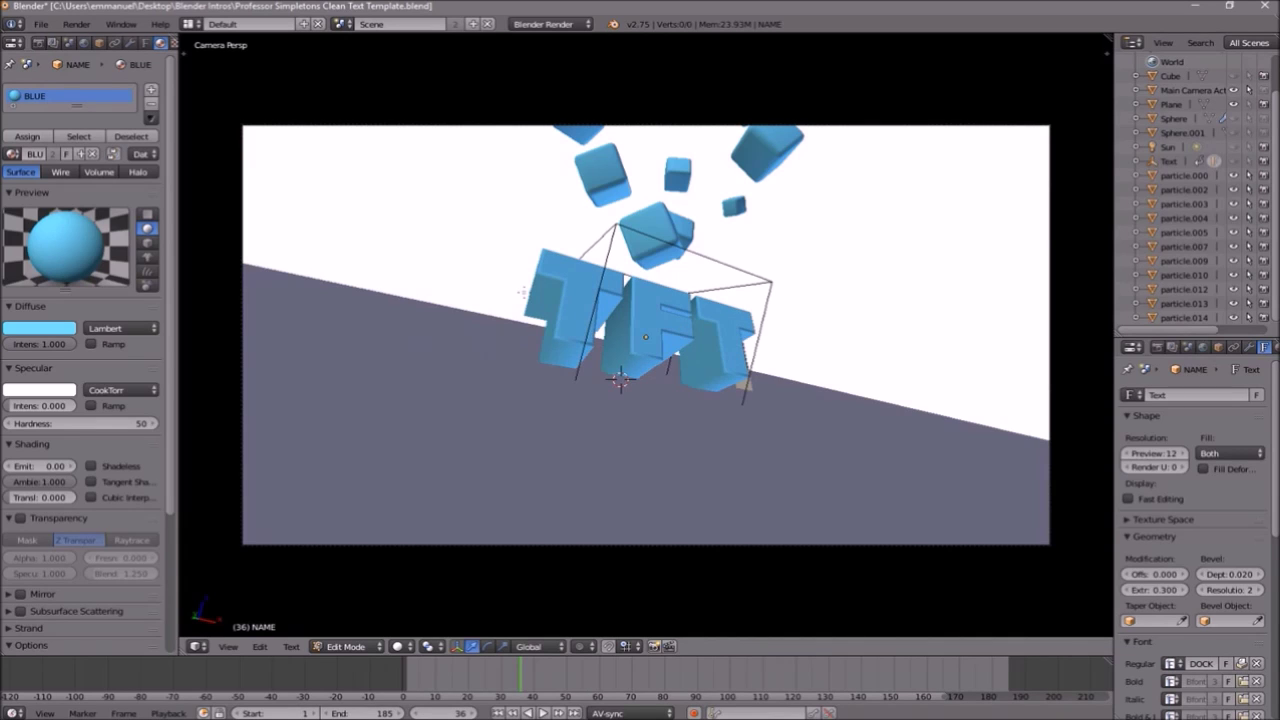
pyautogui.press('Tab')
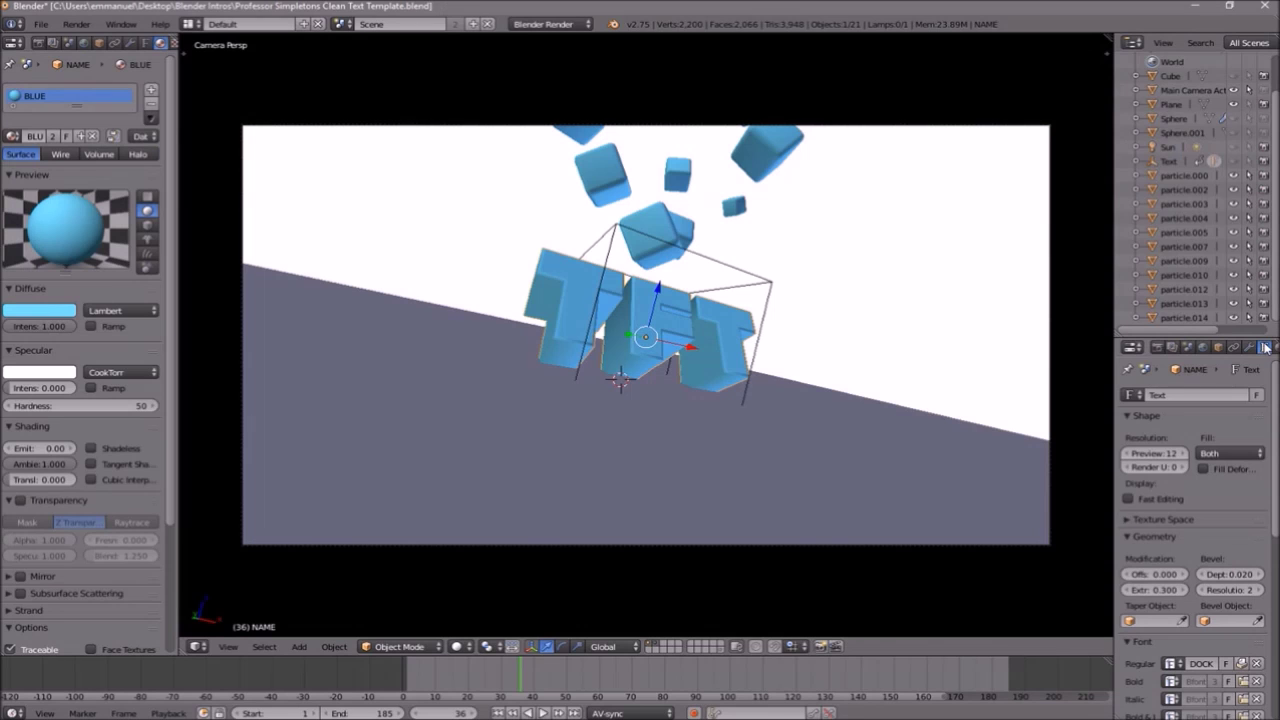
# Step: Unlink the DOCK11-Heavy font and load PRIMETIME from C:\Windows\Fonts
pyautogui.scroll(-4, 1230, 445)
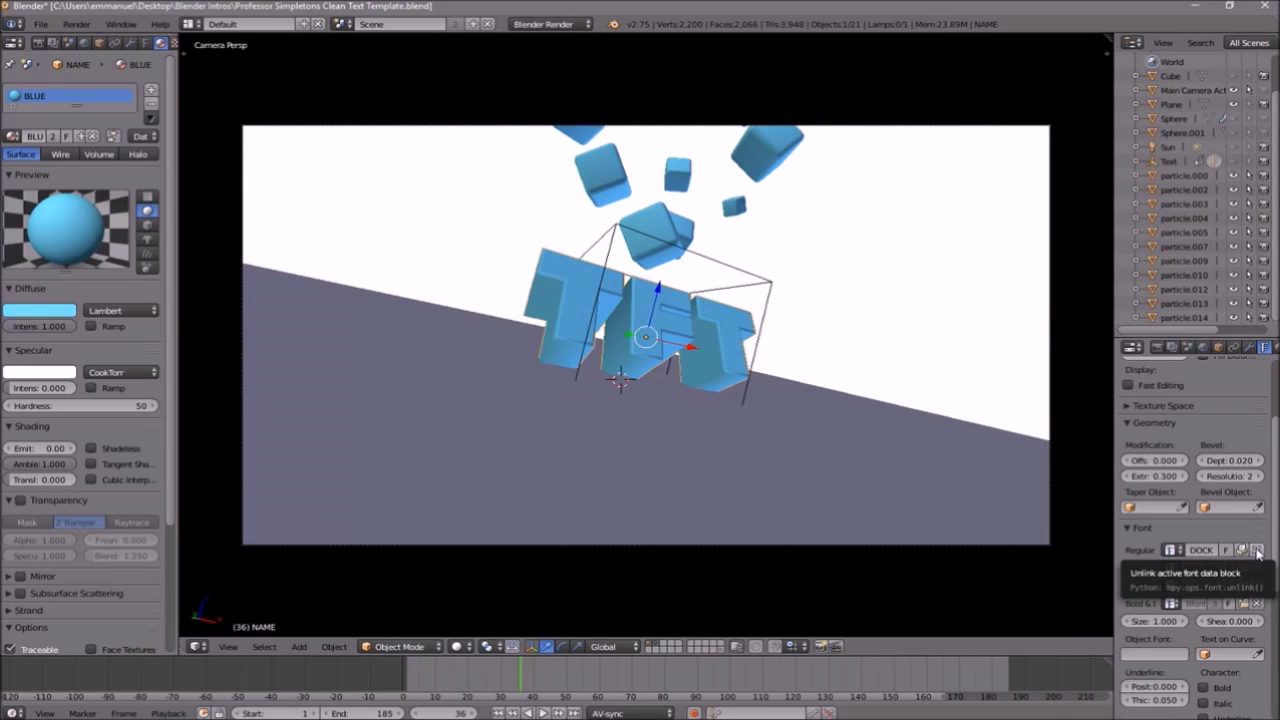
pyautogui.click(1214, 330)
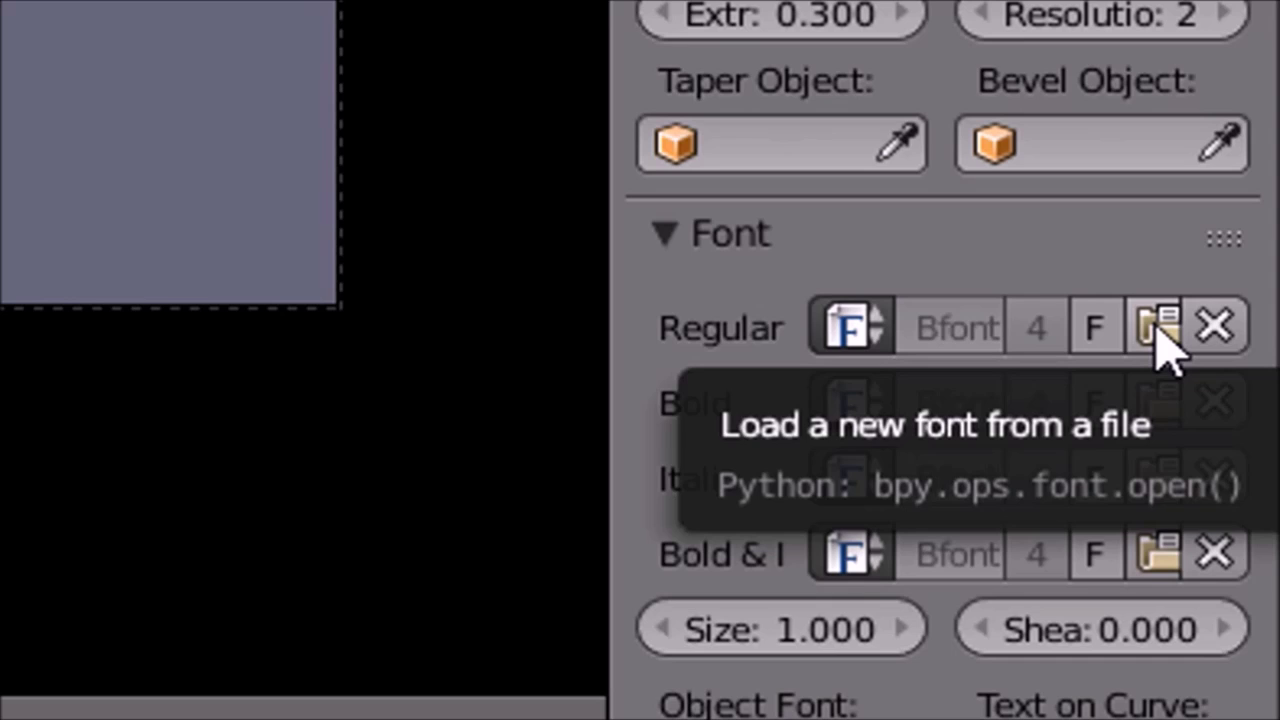
pyautogui.click(1166, 336)
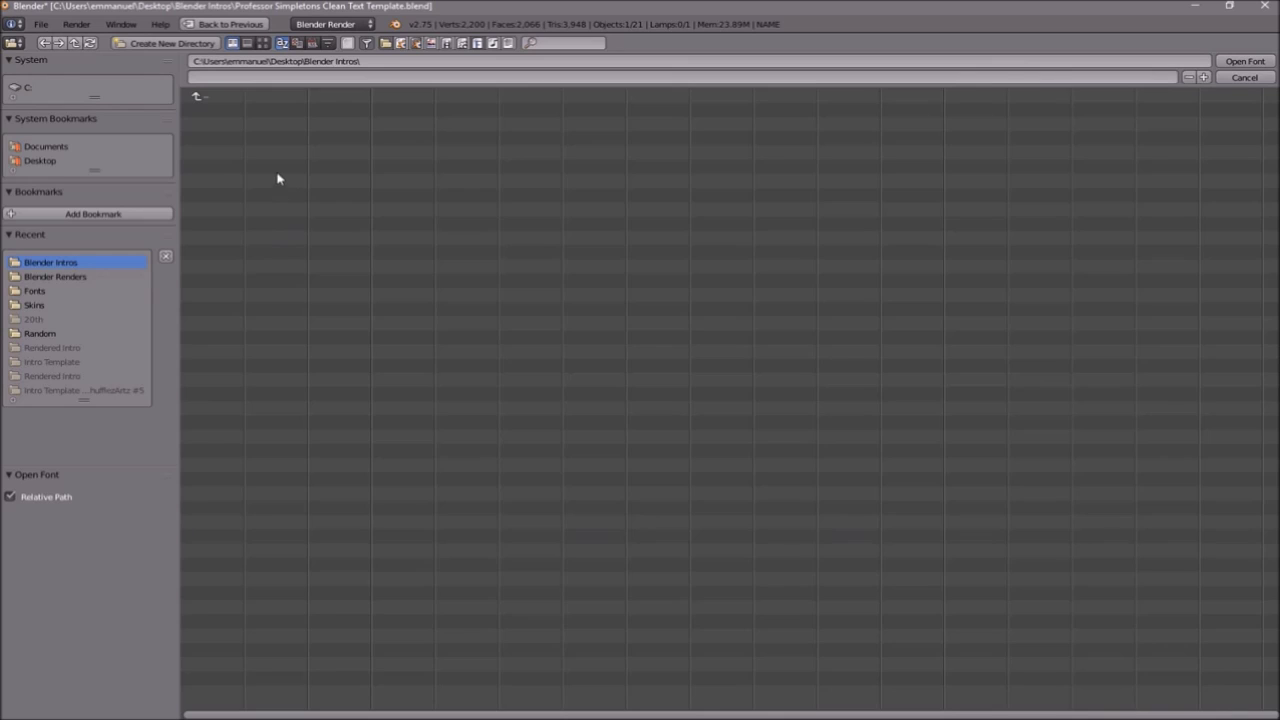
pyautogui.click(28, 87)
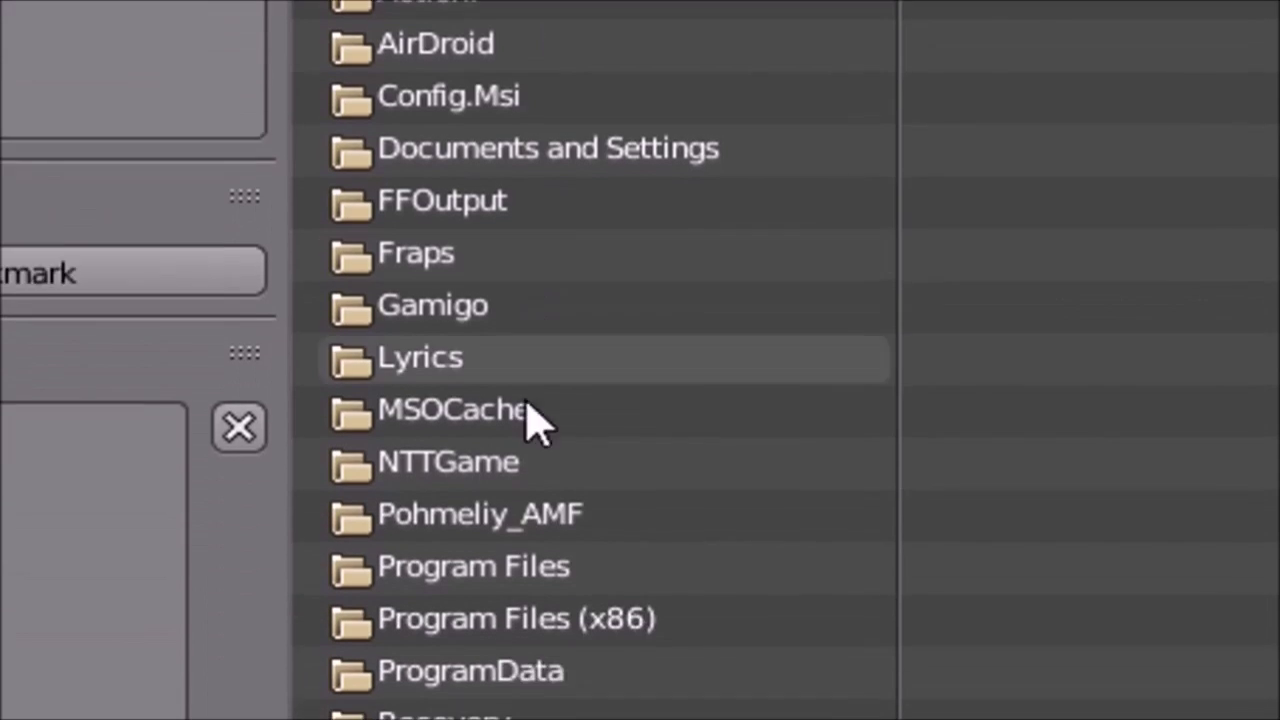
pyautogui.click(440, 646)
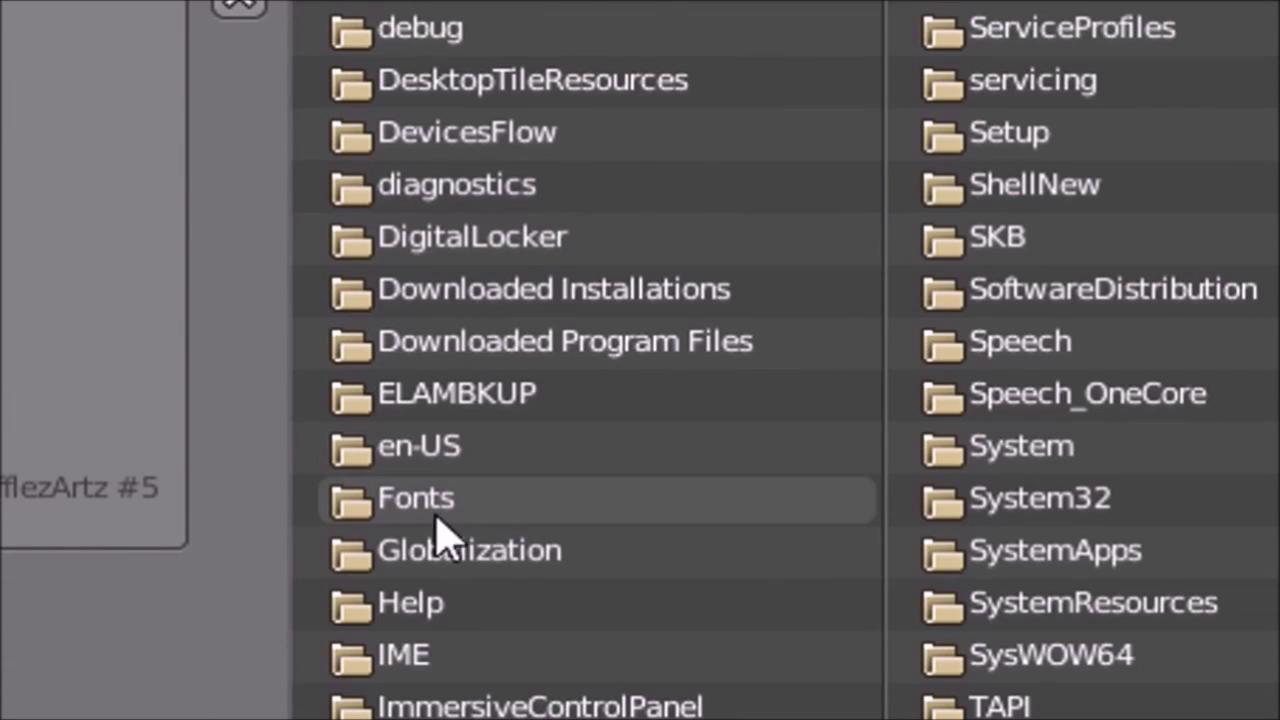
pyautogui.click(538, 514)
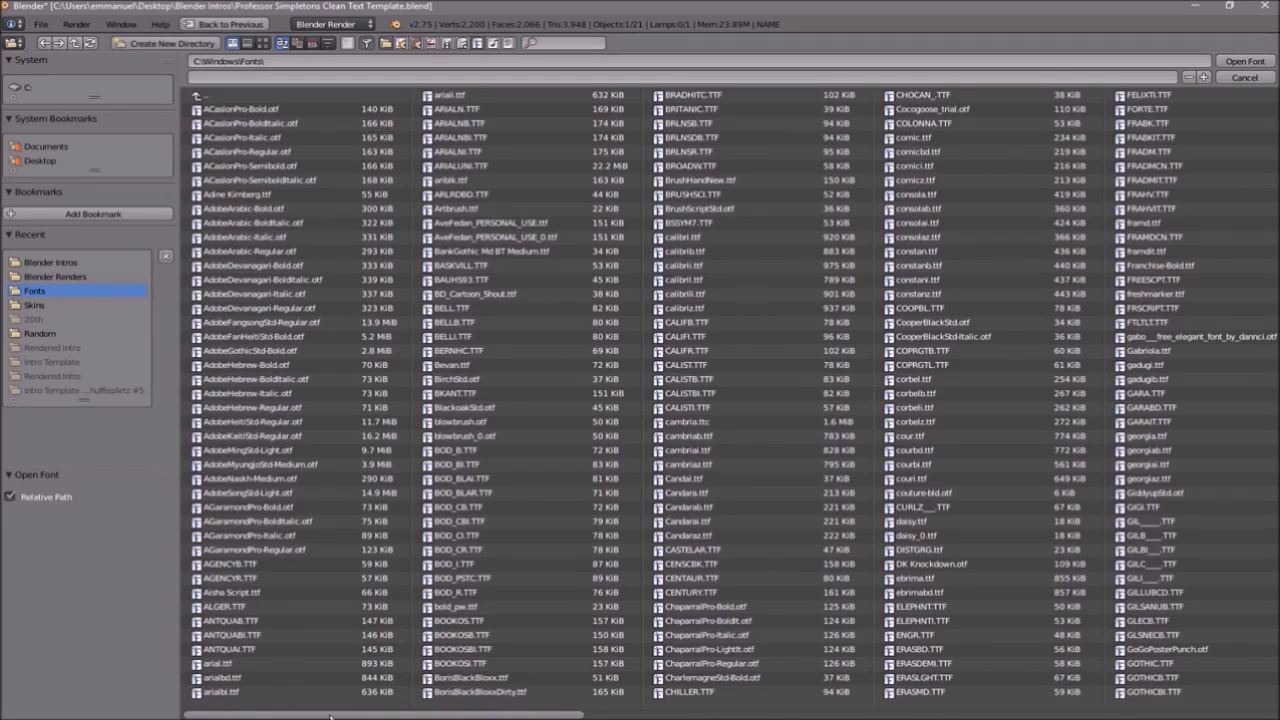
pyautogui.hscroll(10, 333, 716)
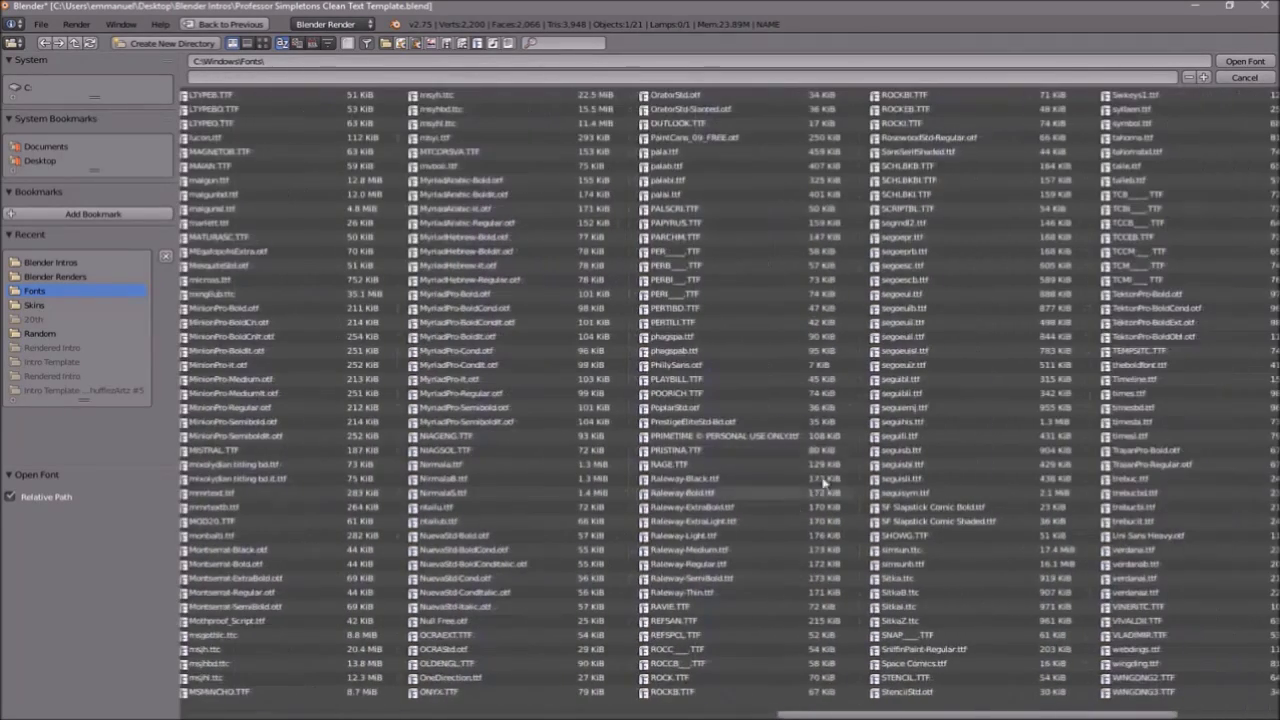
pyautogui.click(745, 440)
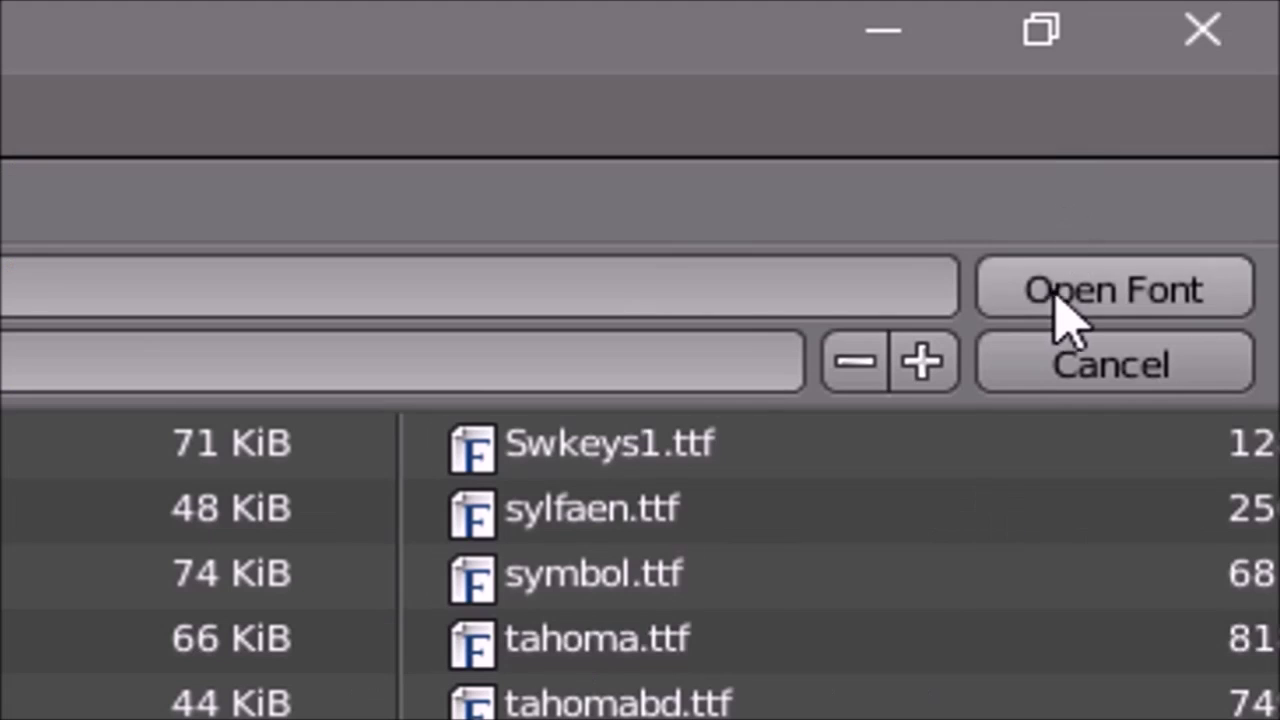
pyautogui.click(1070, 286)
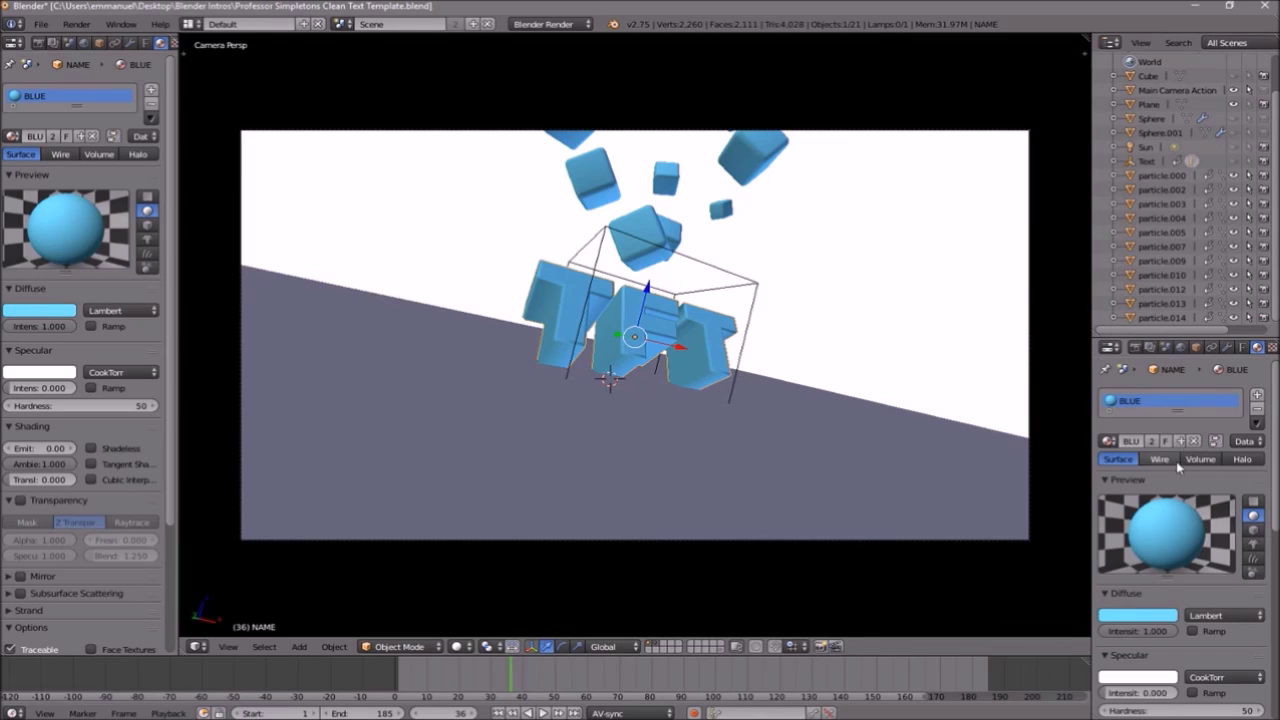
# Step: Change the material's diffuse colour from light blue to red (R 1.000, G 0.009, B 0.013)
pyautogui.scroll(-3, 1182, 459)
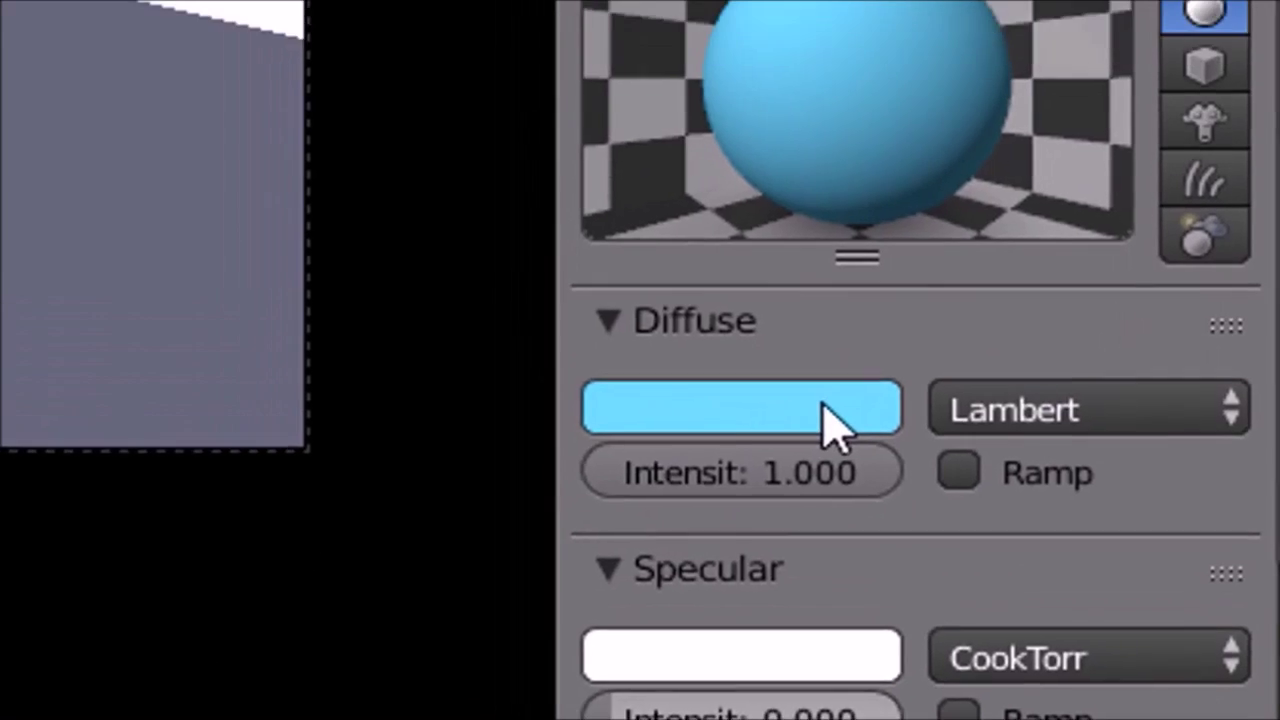
pyautogui.click(778, 397)
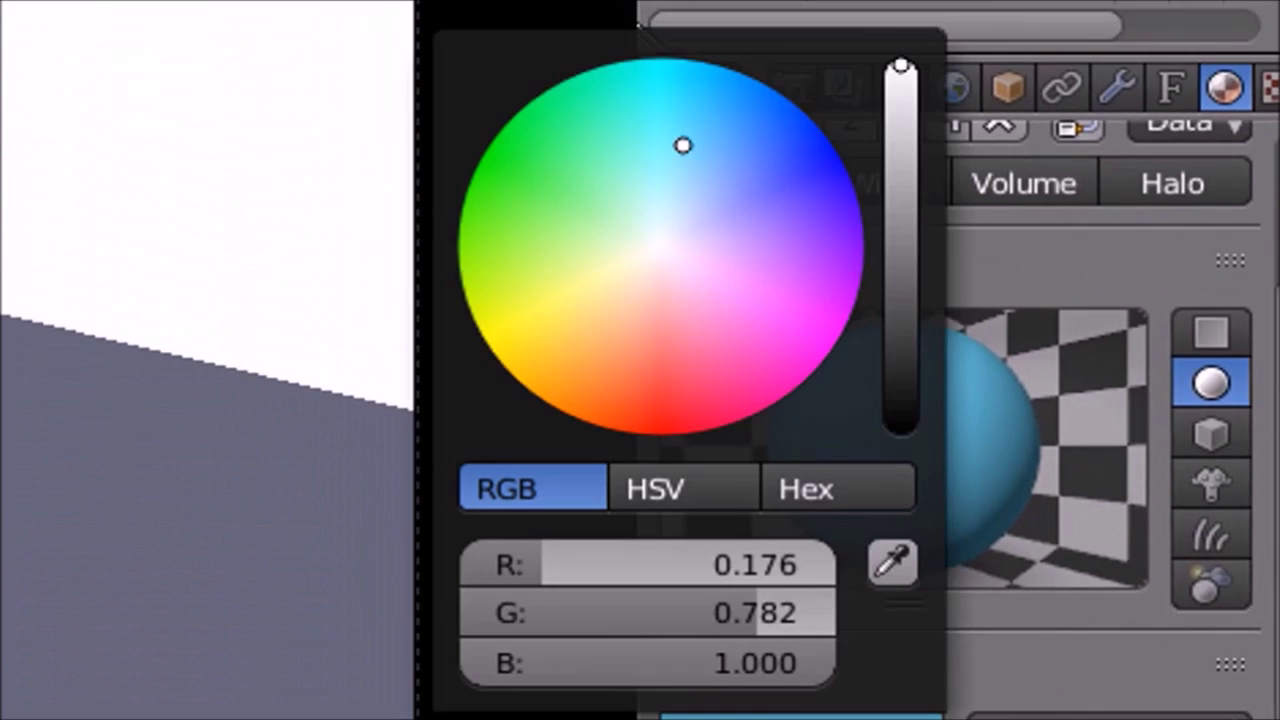
pyautogui.click(1106, 367)
pyautogui.moveTo(1106, 367); pyautogui.dragTo(1098, 443)
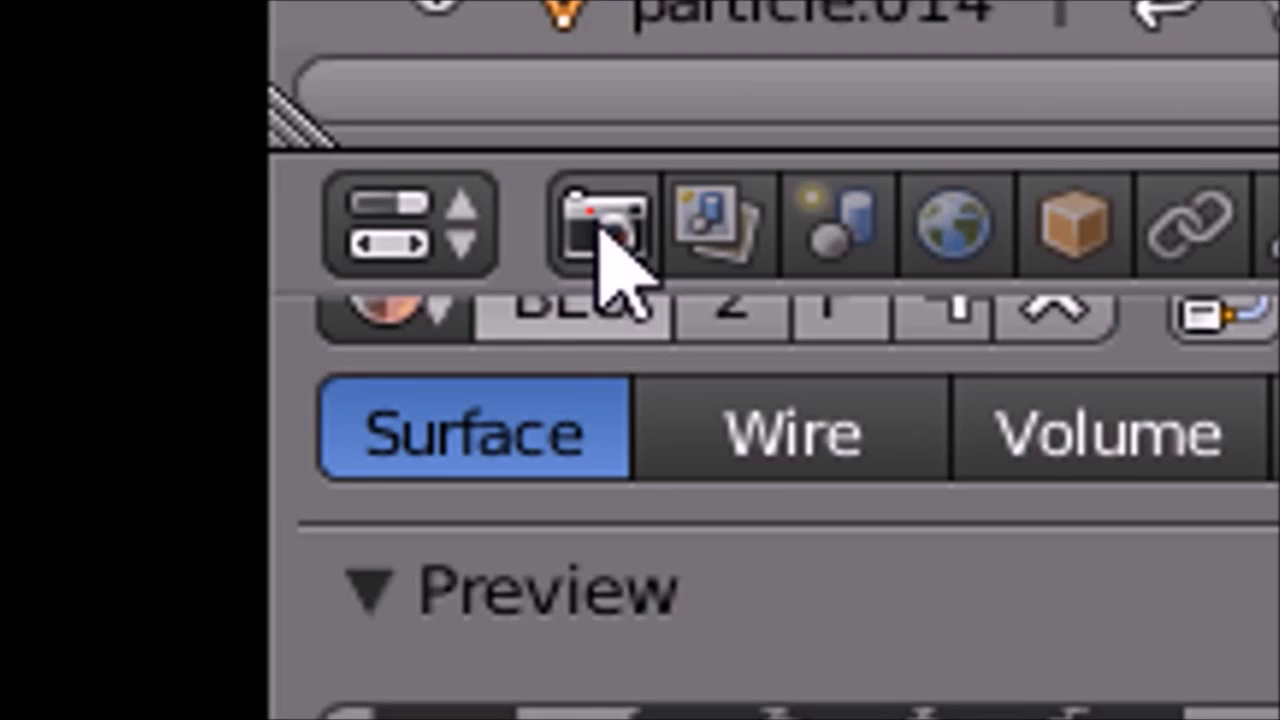
# Step: Set the render output to BLENDER INTRO in the Desktop's Blender Renders folder
pyautogui.click(603, 243)
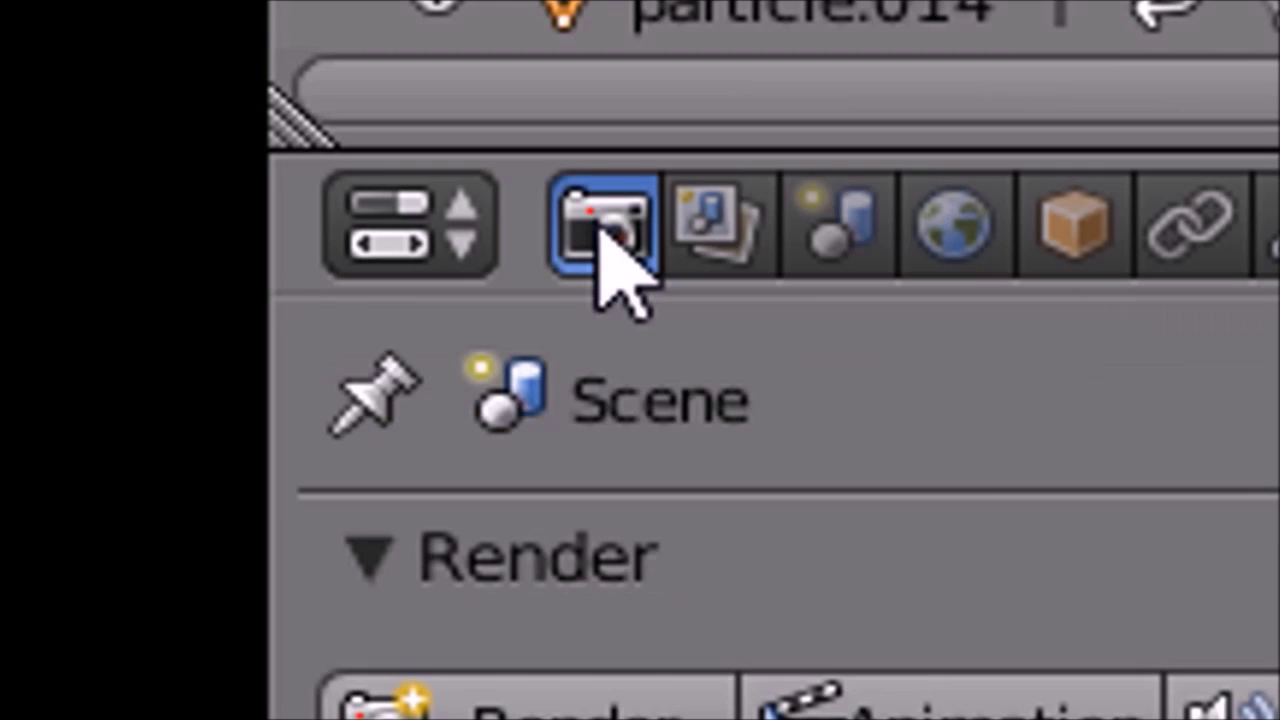
pyautogui.scroll(-8, 890, 400)
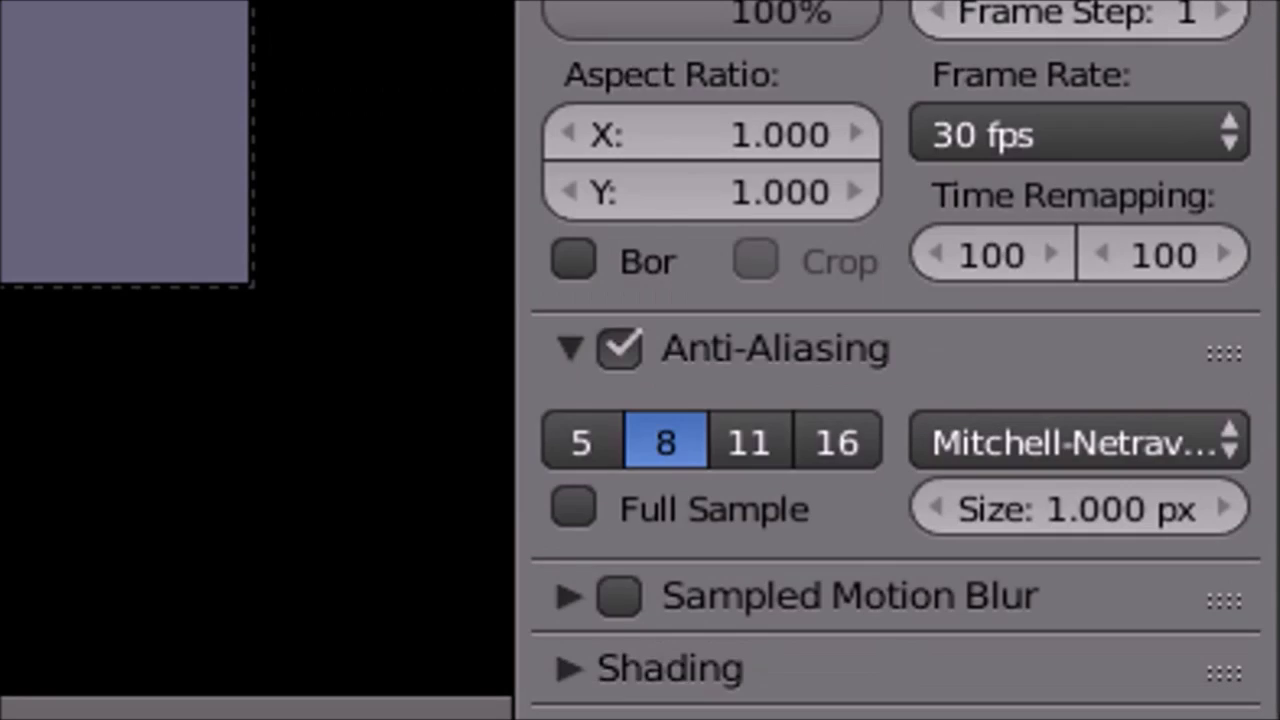
pyautogui.scroll(-10, 829, 357)
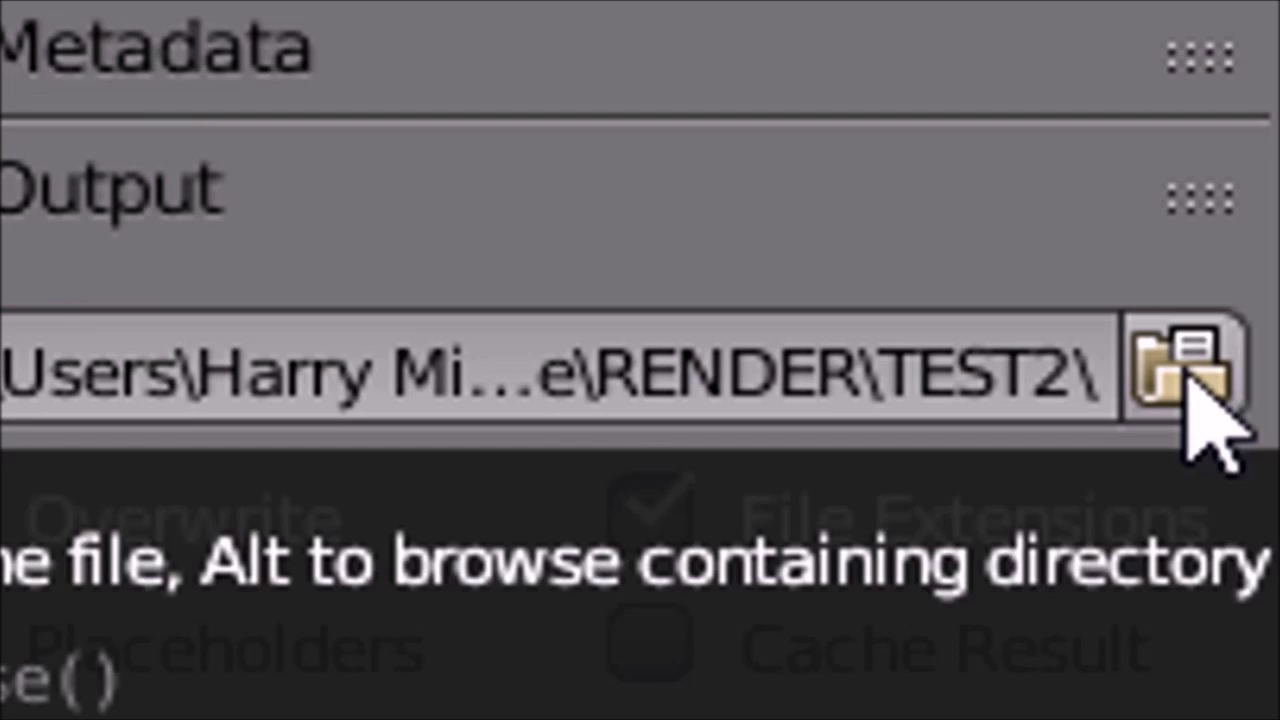
pyautogui.click(1188, 380)
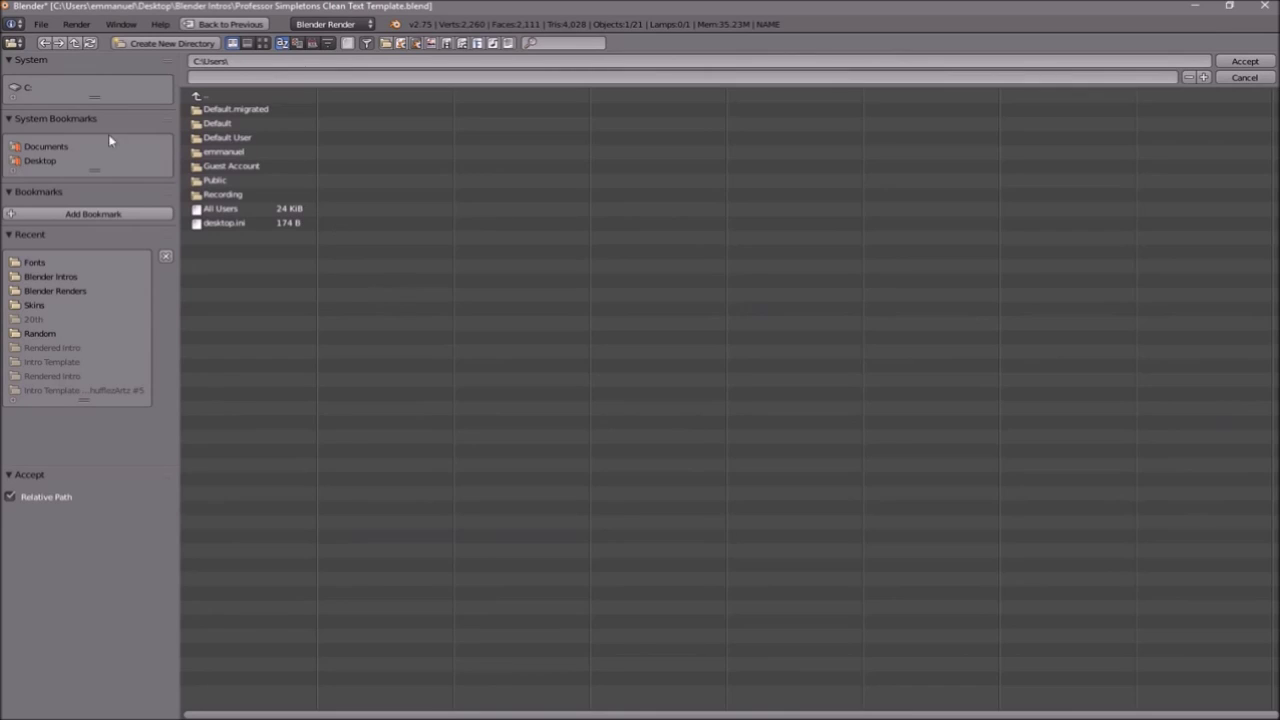
pyautogui.click(40, 161)
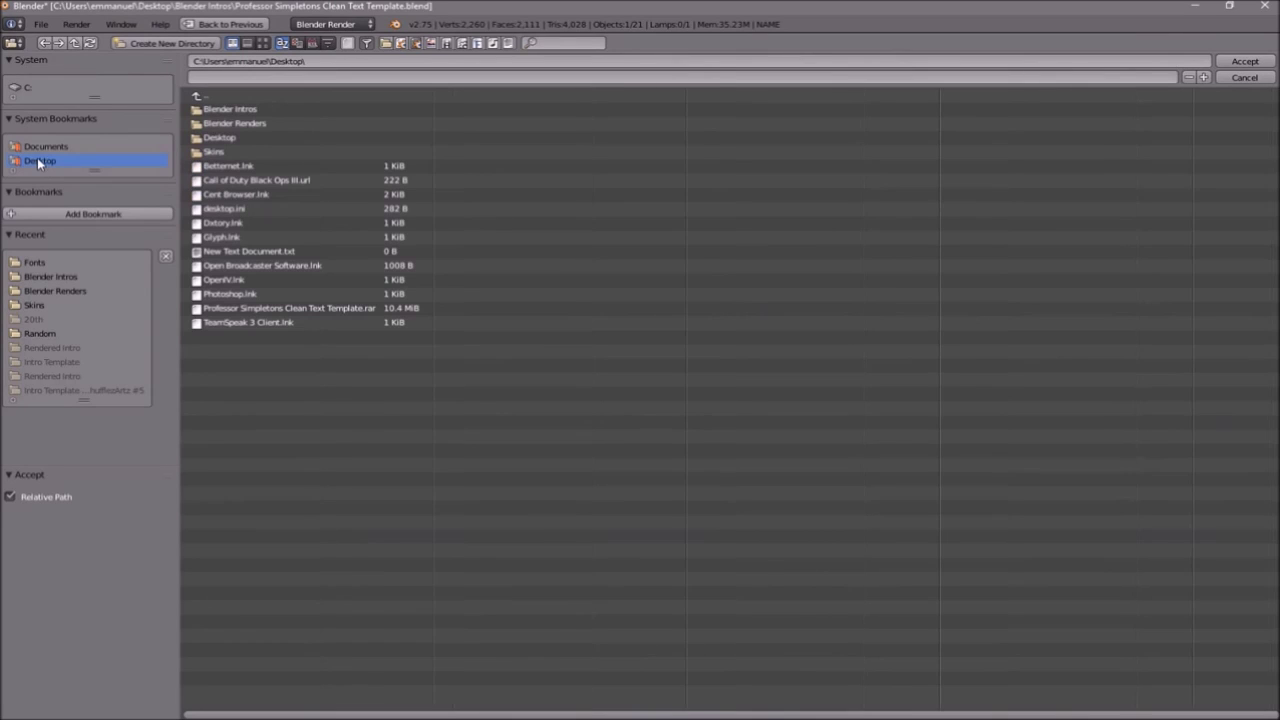
pyautogui.click(222, 123)
pyautogui.click(210, 77)
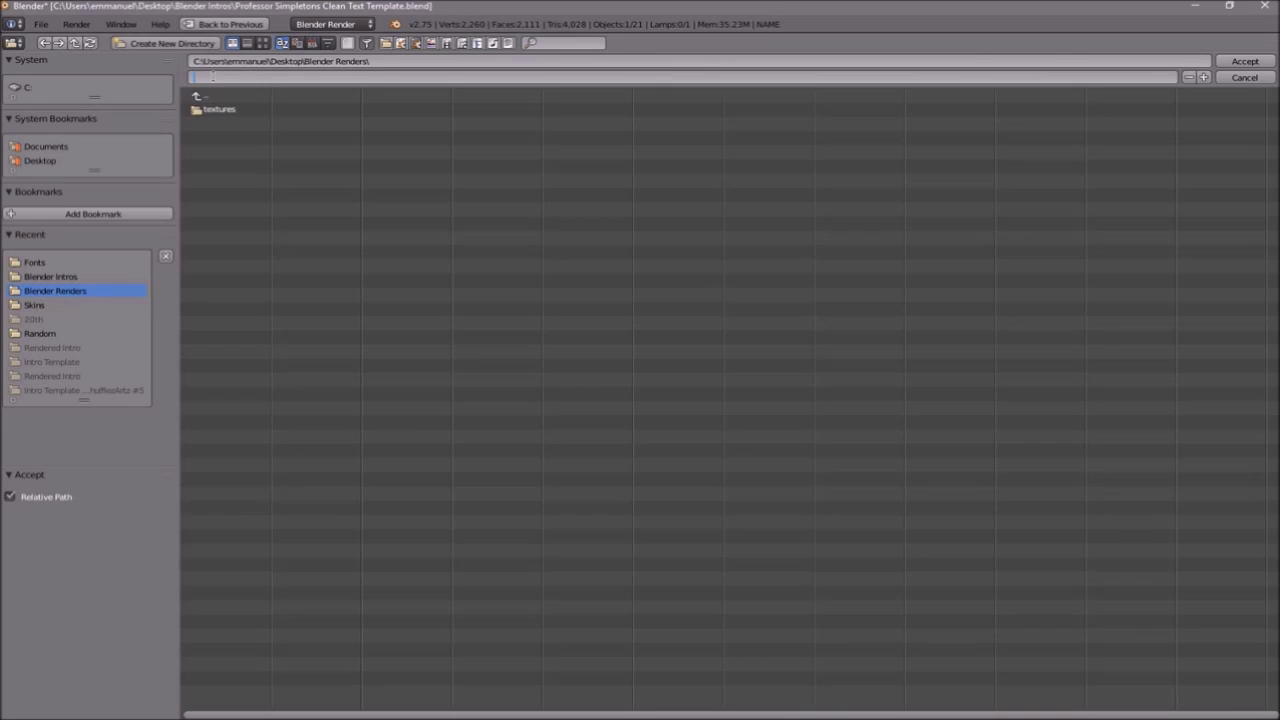
pyautogui.write('BLENDER INTRO')
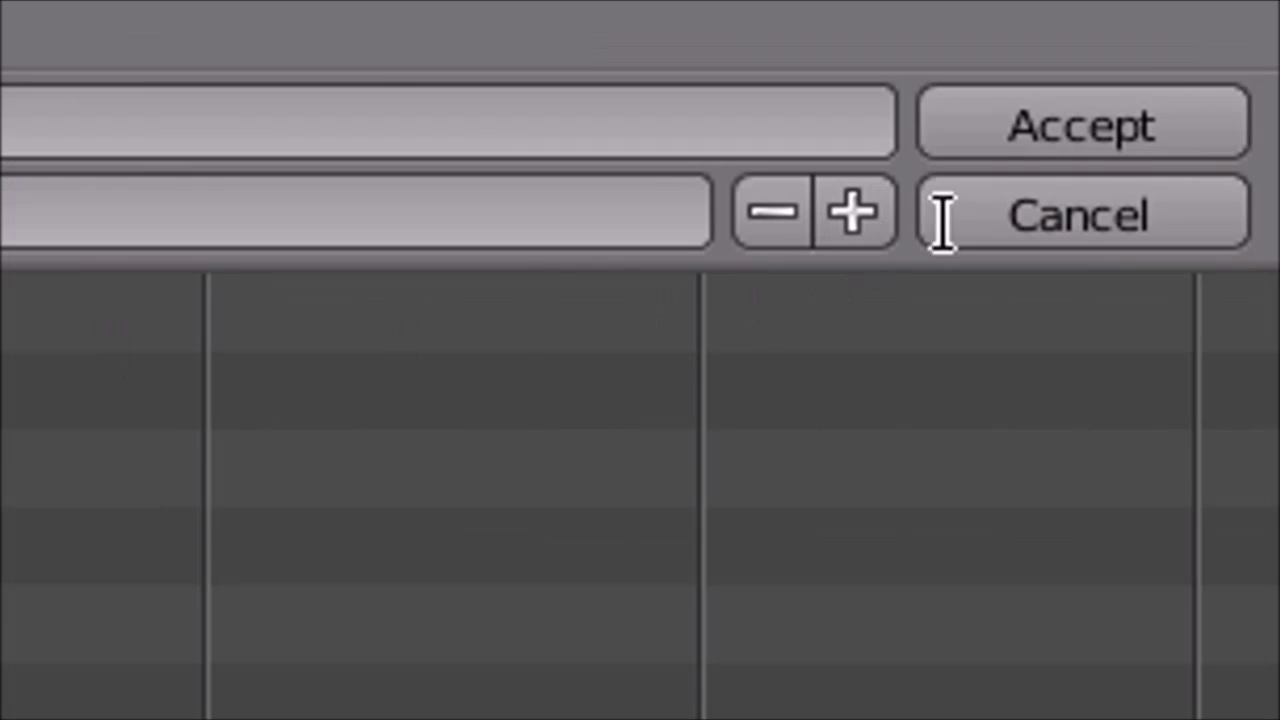
pyautogui.click(1245, 61)
# Step: Set the output format to MPEG with MPEG-4 encoding and MP3 audio codec
pyautogui.scroll(-5, 1192, 502)
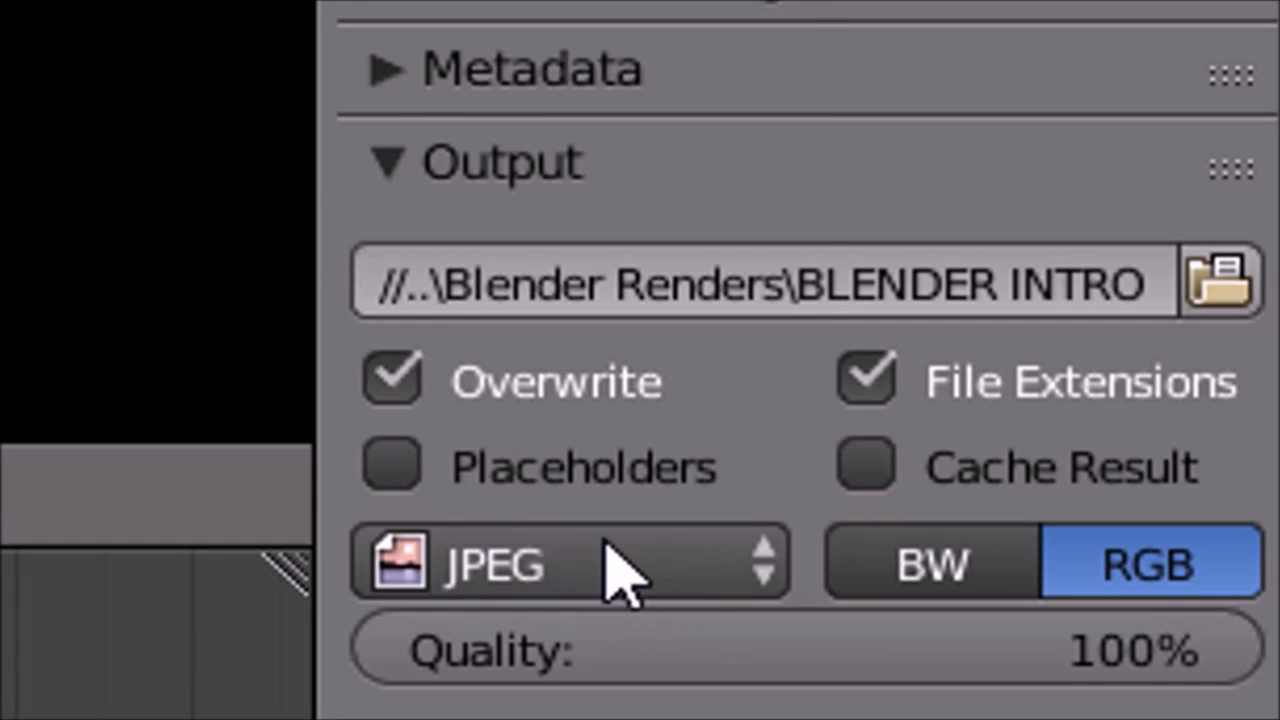
pyautogui.click(615, 570)
pyautogui.click(571, 300)
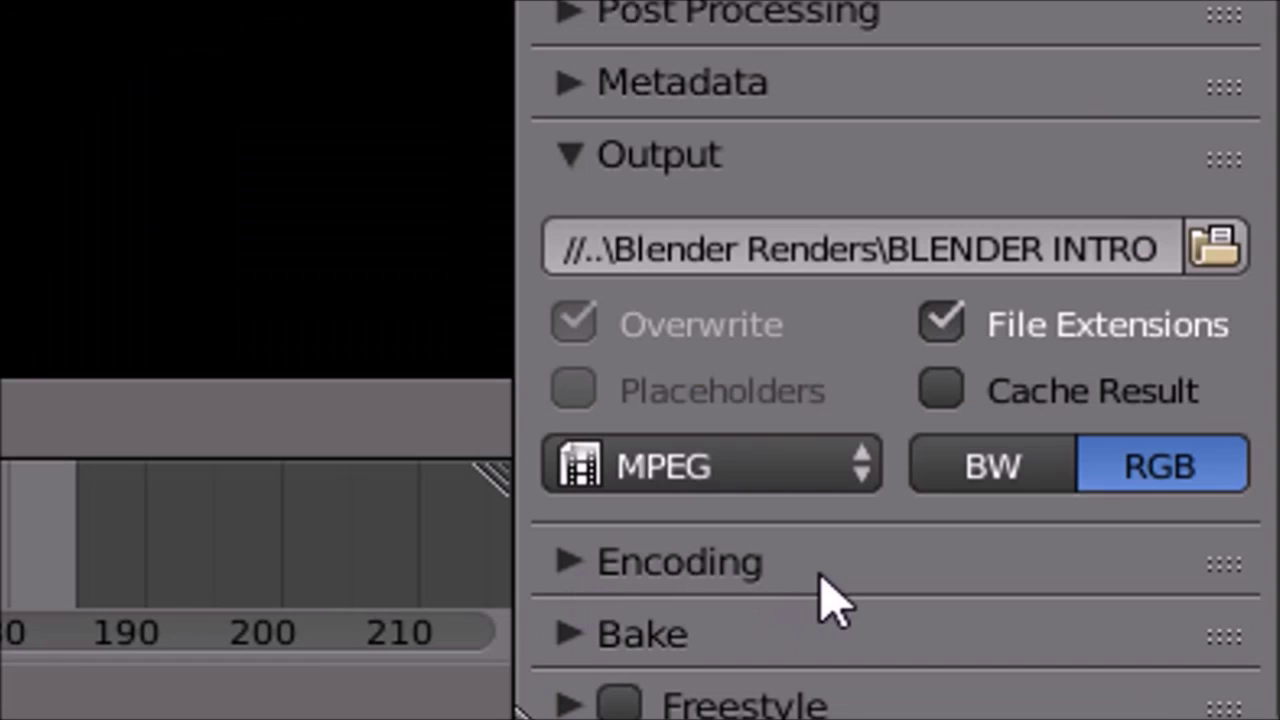
pyautogui.click(1104, 682)
pyautogui.scroll(-5, 750, 560)
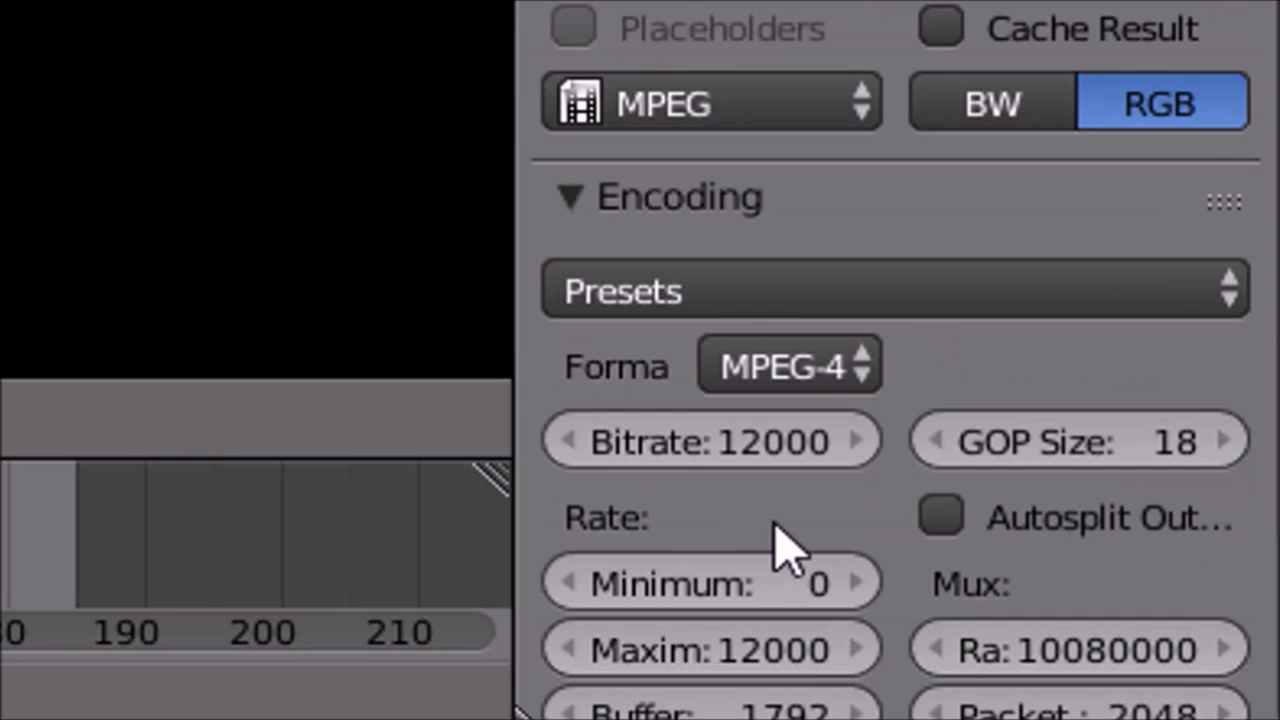
pyautogui.click(797, 371)
pyautogui.click(905, 195)
pyautogui.scroll(-5, 943, 357)
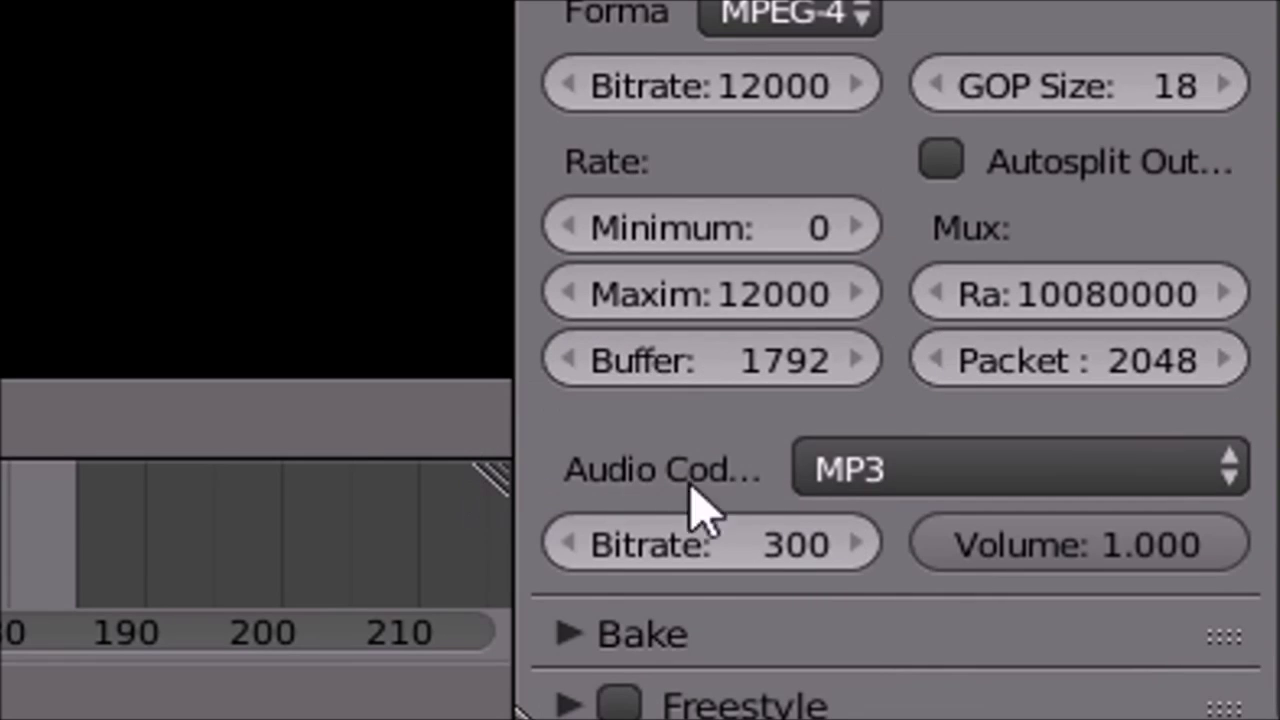
pyautogui.click(920, 471)
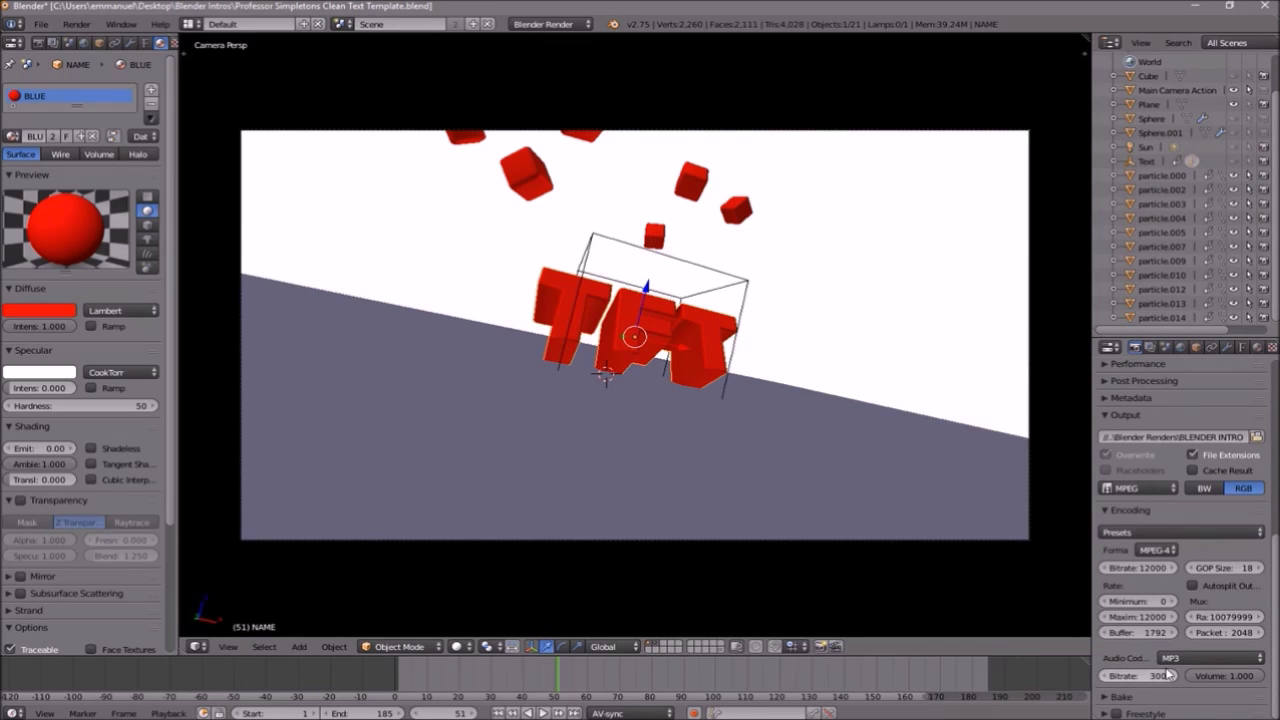
# Step: Render the full animation, frames 1–185, to the MPEG-4 movie file
pyautogui.scroll(8, 1152, 664)
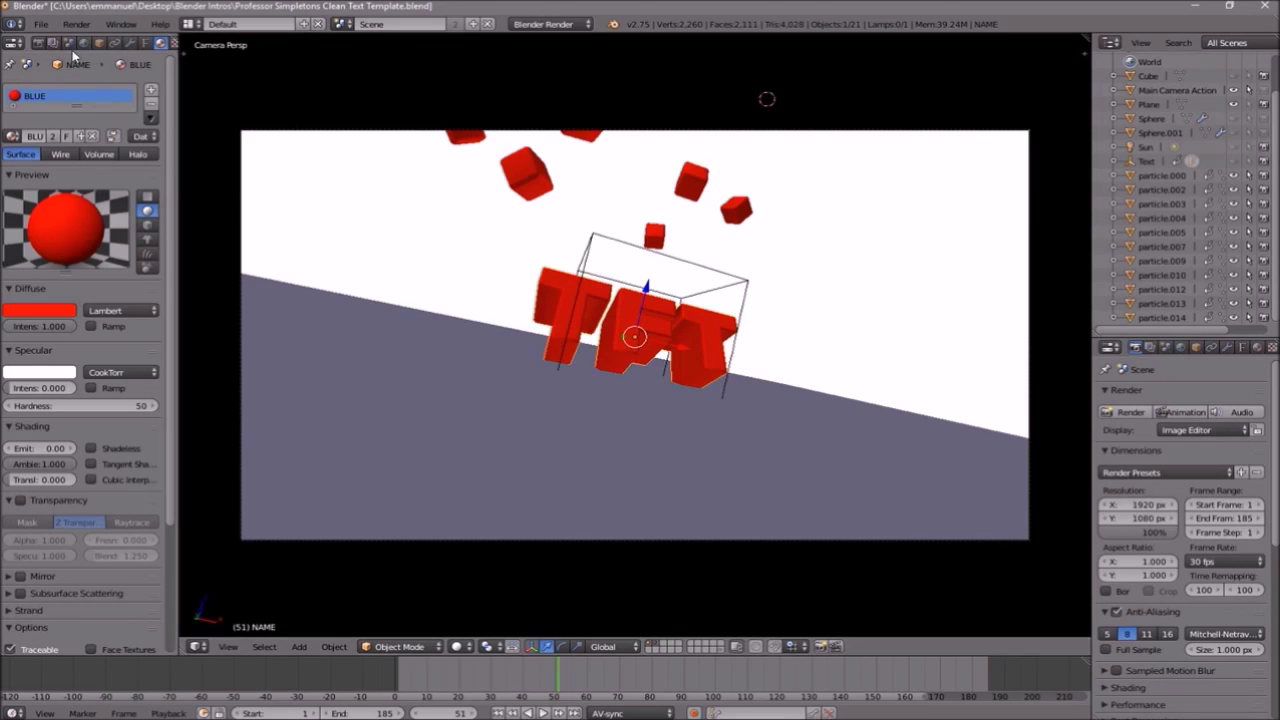
pyautogui.click(252, 80)
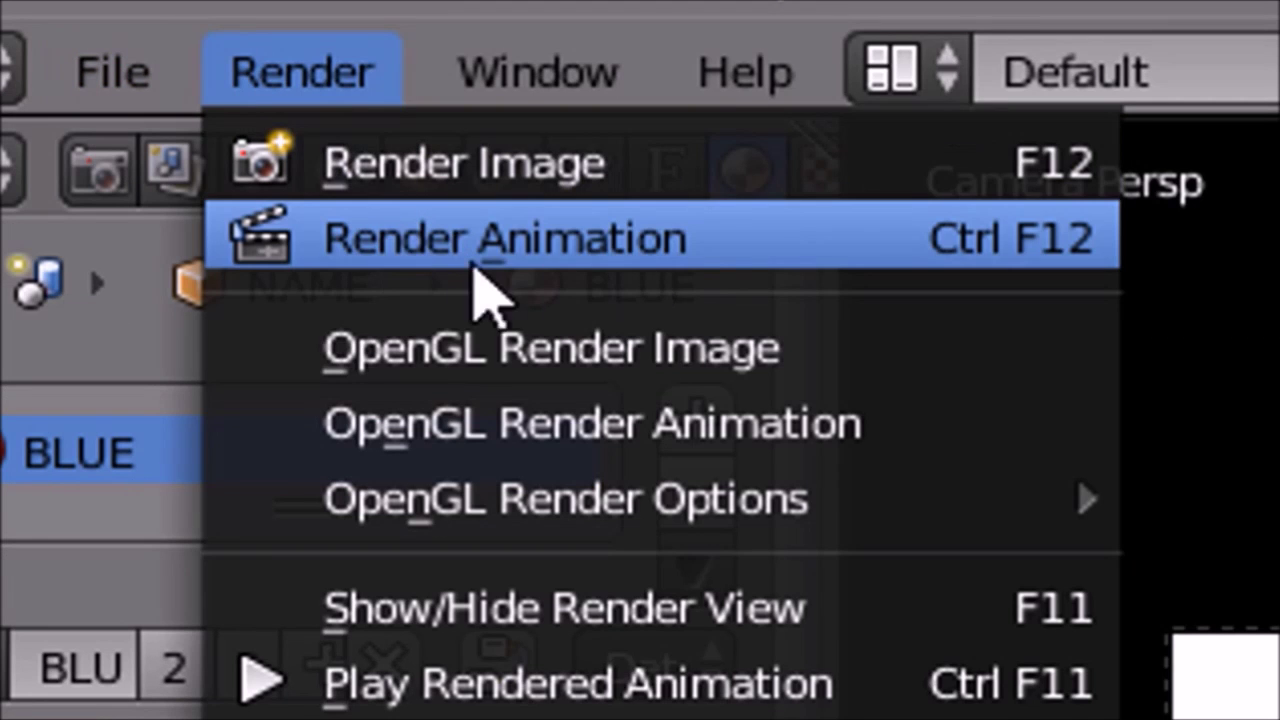
pyautogui.click(690, 240)
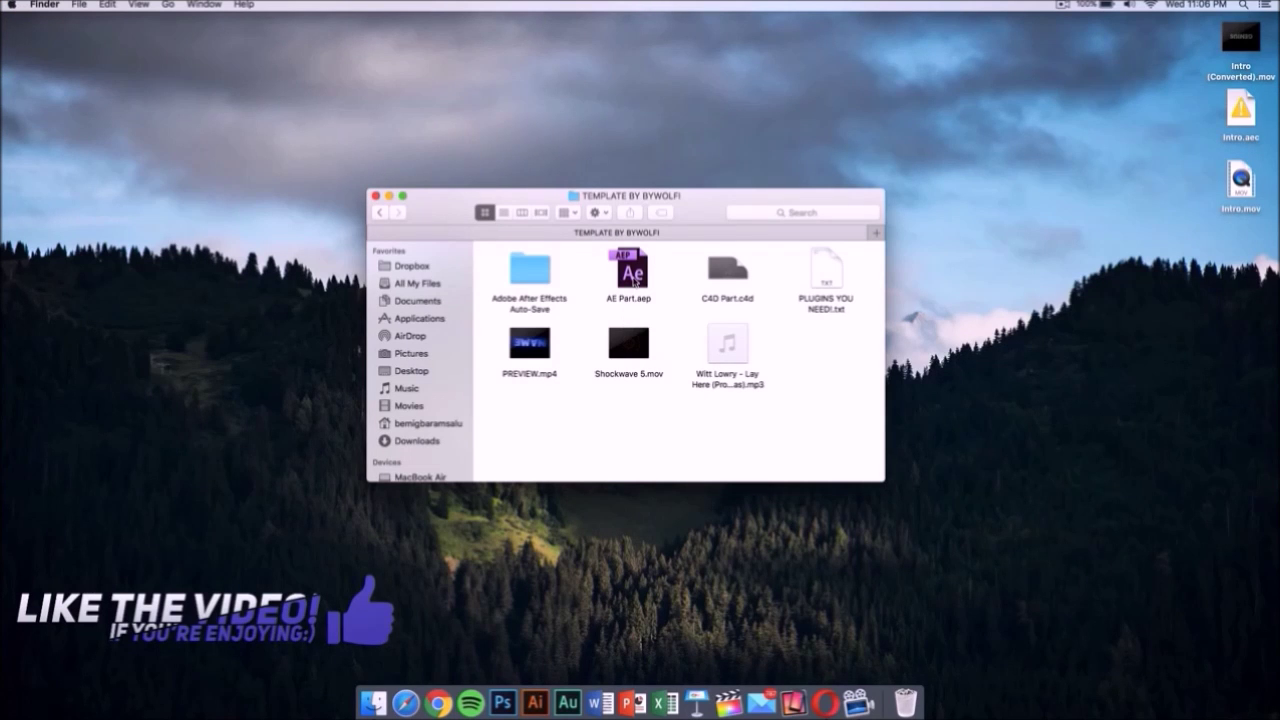
# Step: Open AE Part.aep from the TEMPLATE BY BYWOLFI folder in After Effects
pyautogui.click(632, 273)
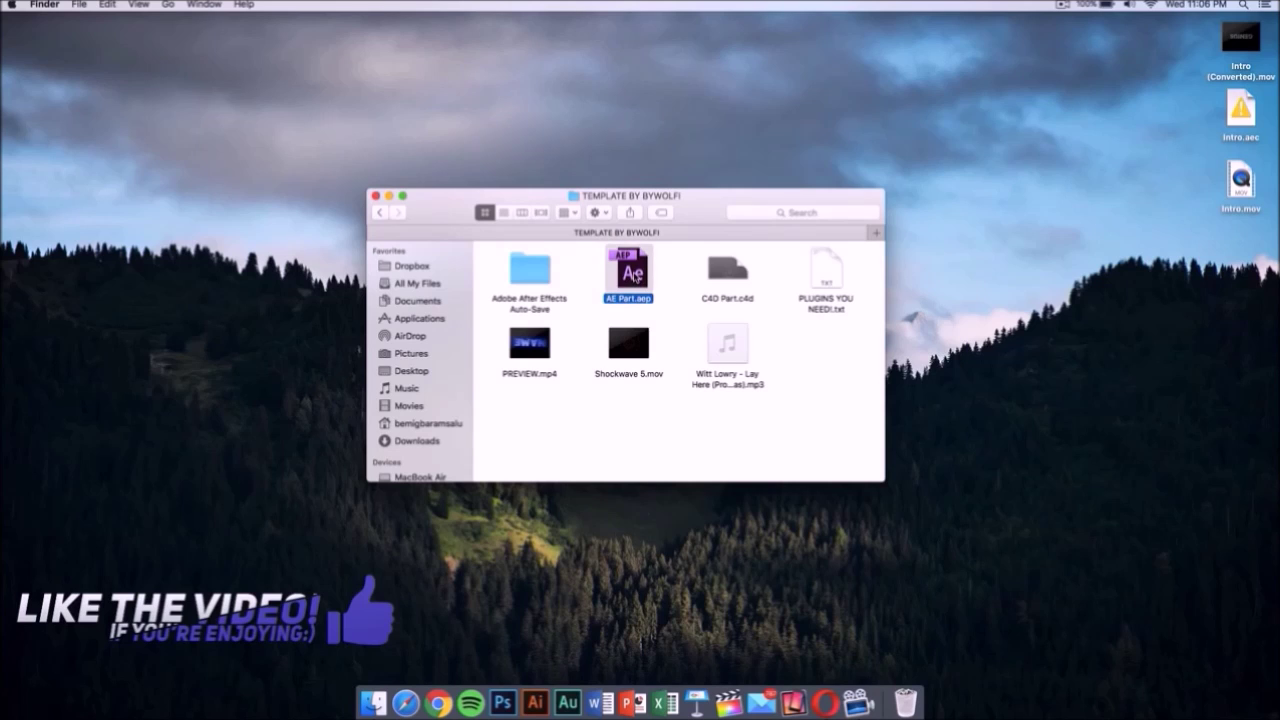
pyautogui.doubleClick(633, 277)
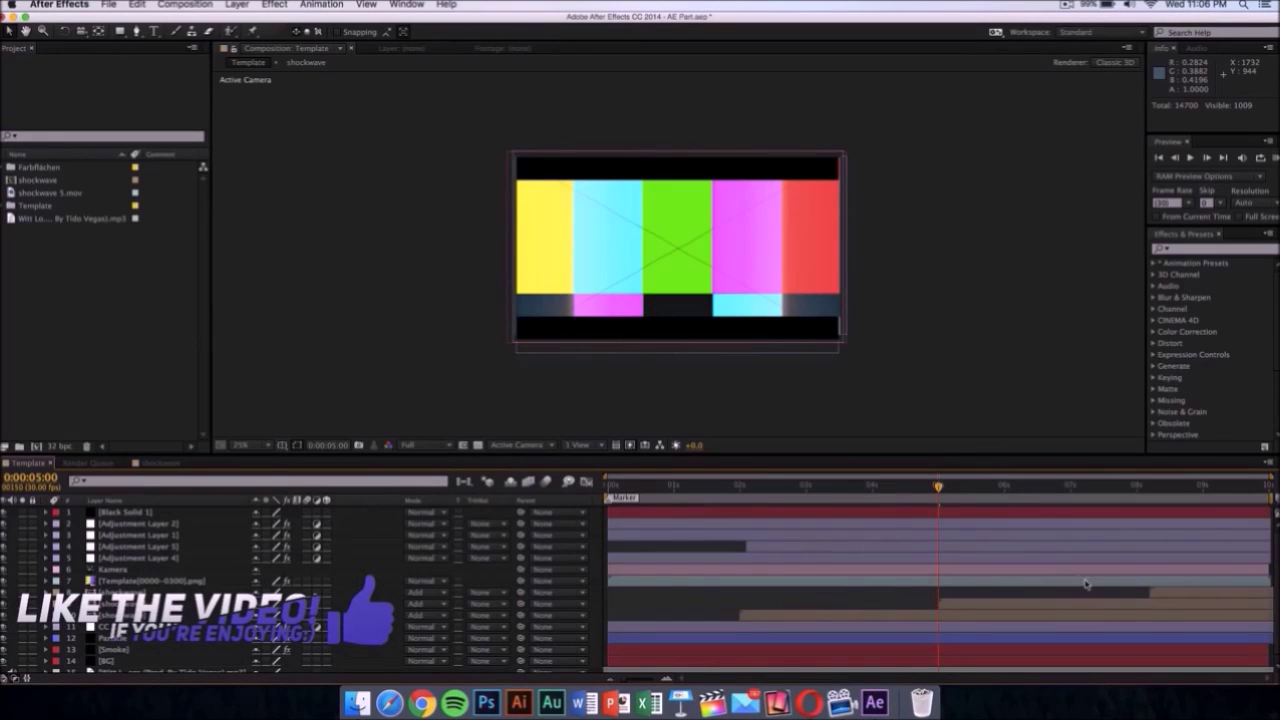
# Step: Set the time to 0:00:04:21 and select Template[0000-0300].png inside the expanded Template folder
pyautogui.press('pageup')
pyautogui.press('pageup')
pyautogui.press('pageup')
pyautogui.press('pageup')
pyautogui.press('pageup')
pyautogui.press('pageup')
pyautogui.press('pageup')
pyautogui.press('pageup')
pyautogui.press('pageup')
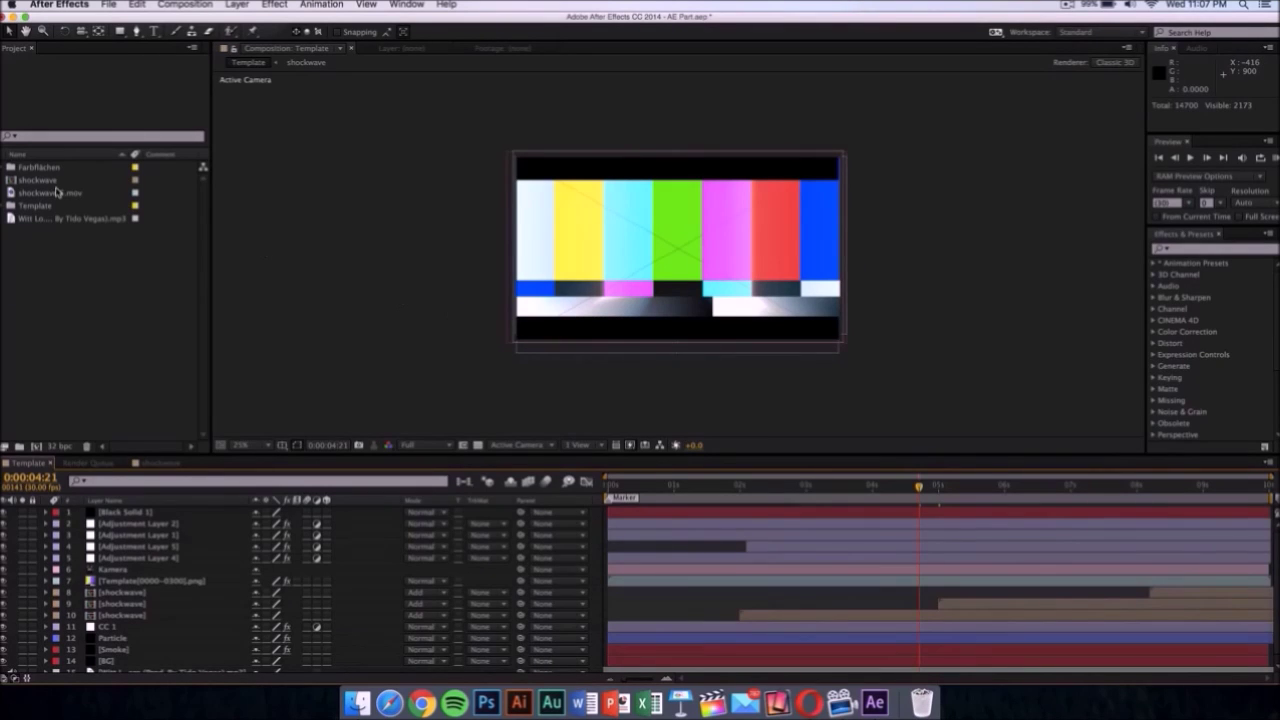
pyautogui.click(23, 207)
pyautogui.click(23, 207)
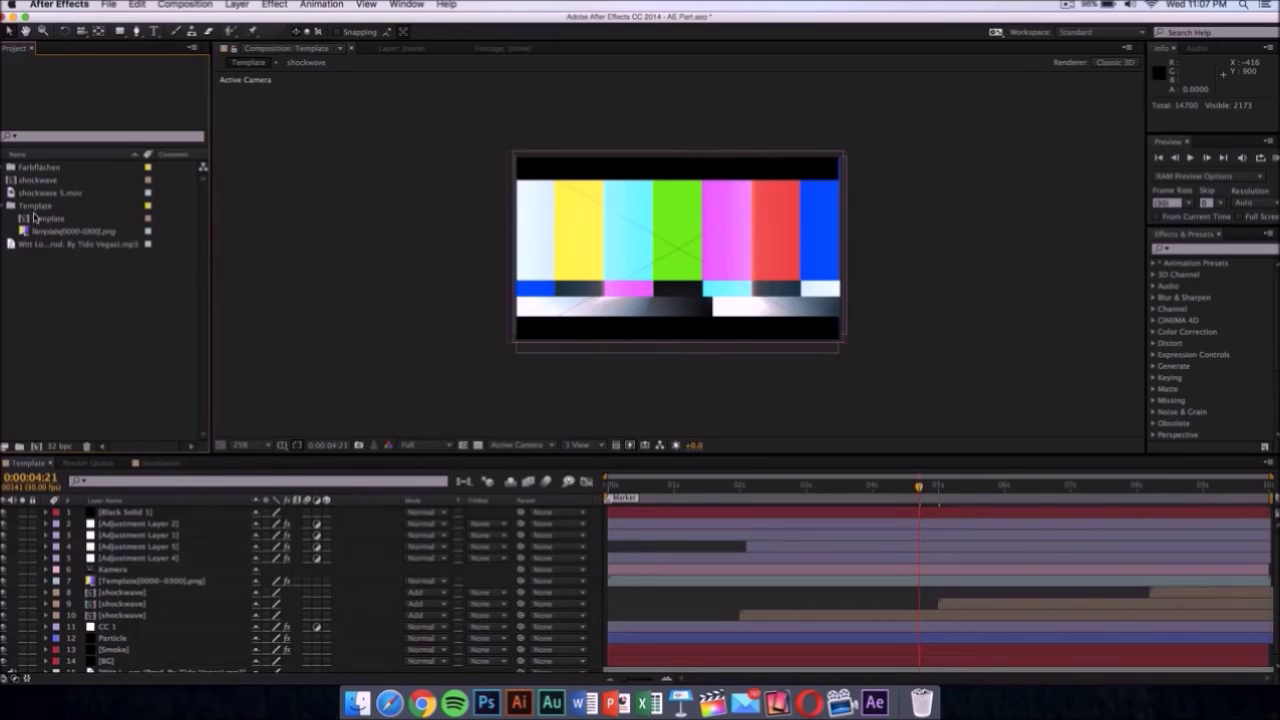
pyautogui.moveTo(36, 206); pyautogui.dragTo(40, 232)
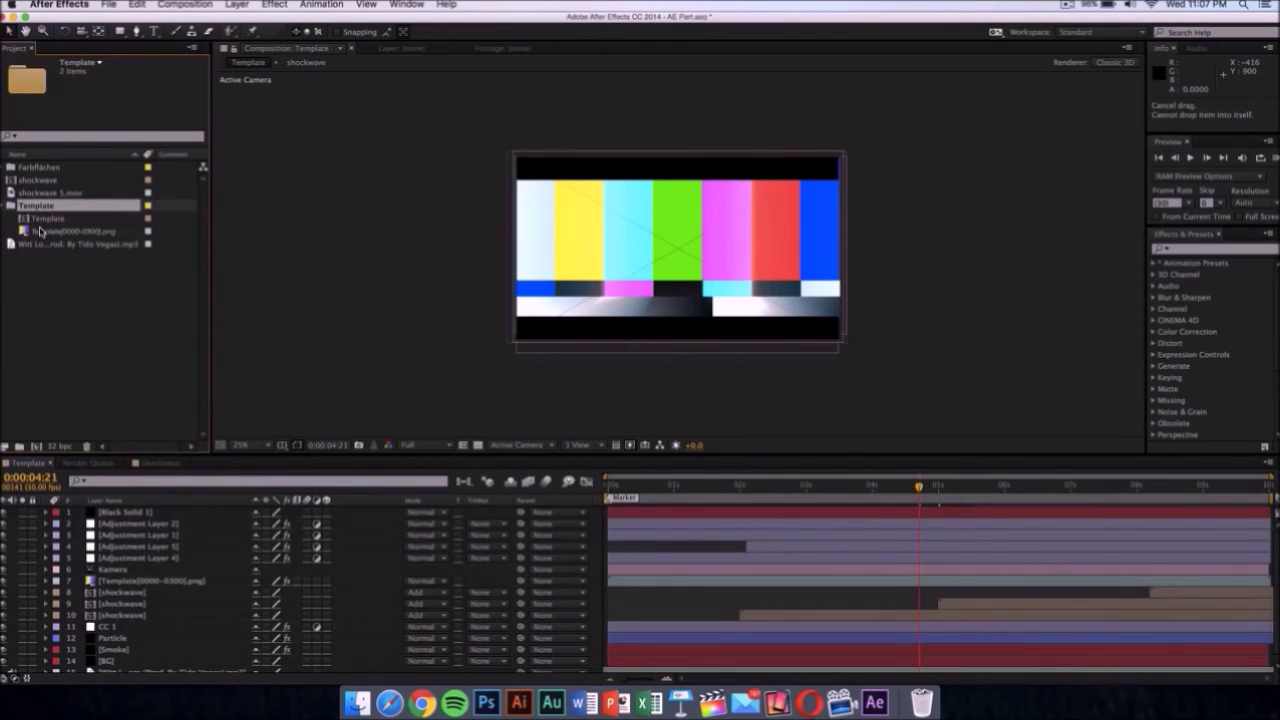
pyautogui.click(40, 232)
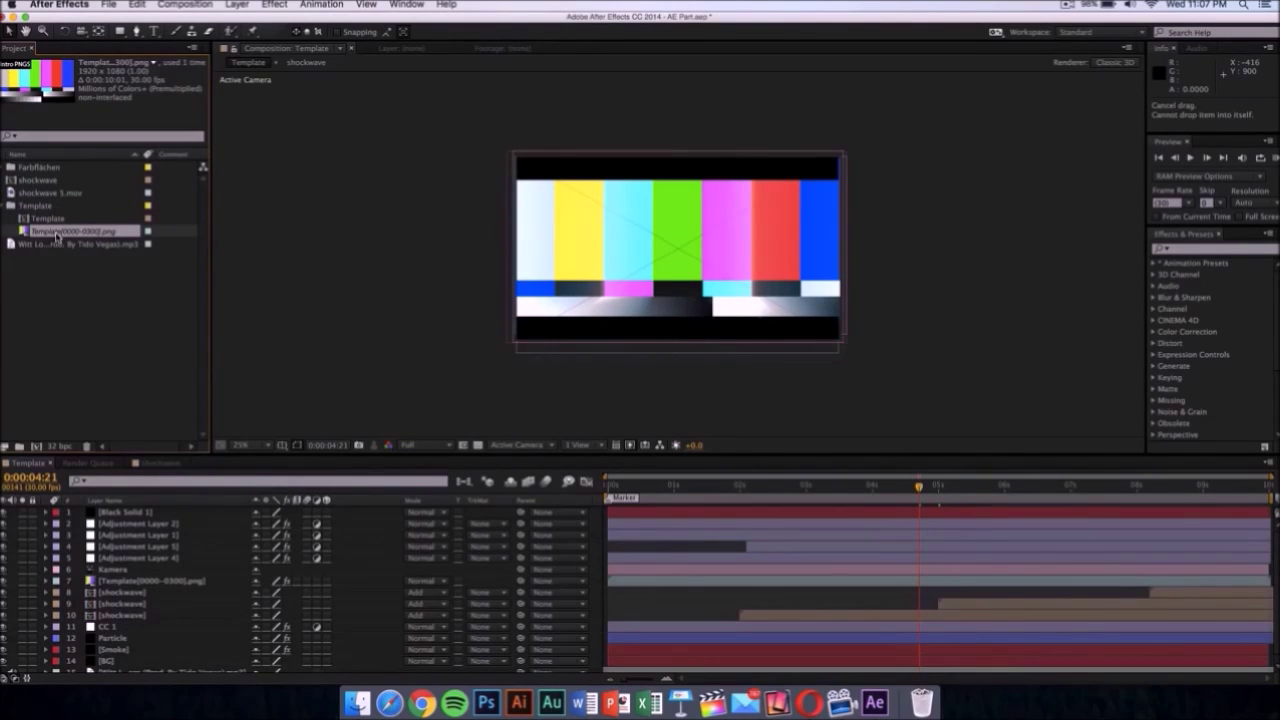
# Step: Swap the Template[0000-0300].png footage for Intro (Converted).mov from the Desktop
pyautogui.rightClick(57, 236)
pyautogui.click(57, 236)
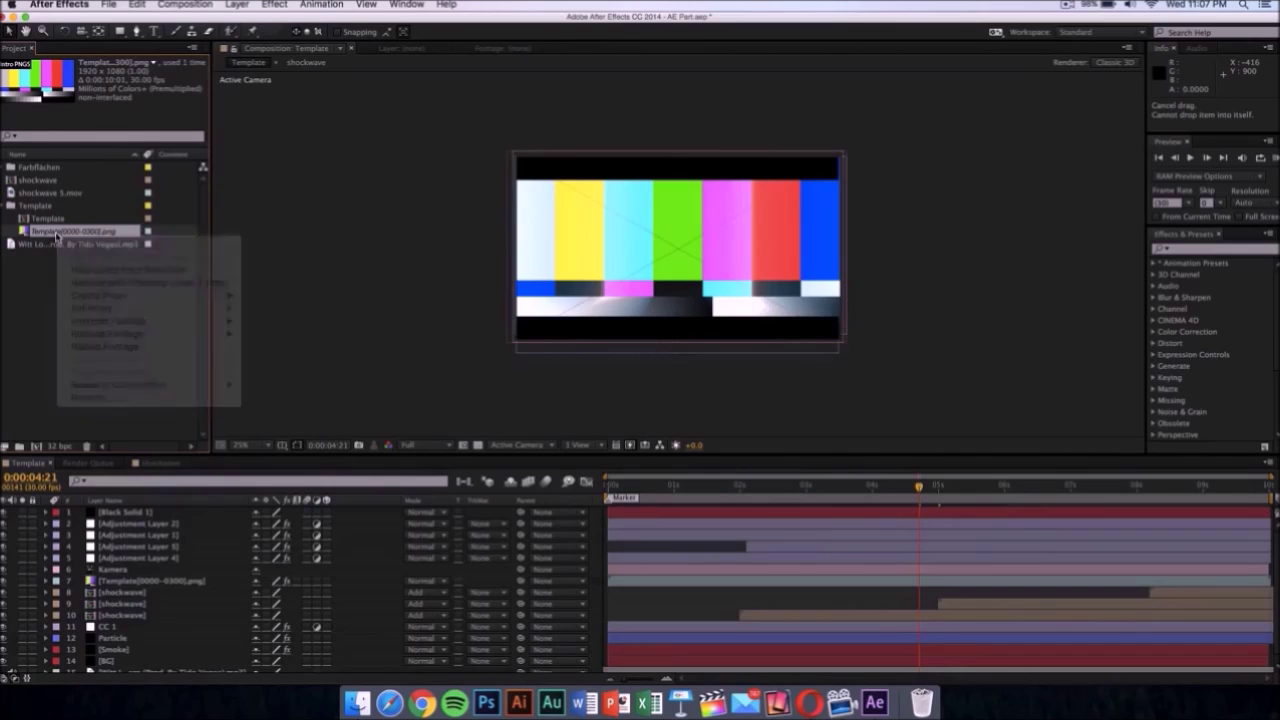
pyautogui.rightClick(112, 240)
pyautogui.moveTo(199, 335)
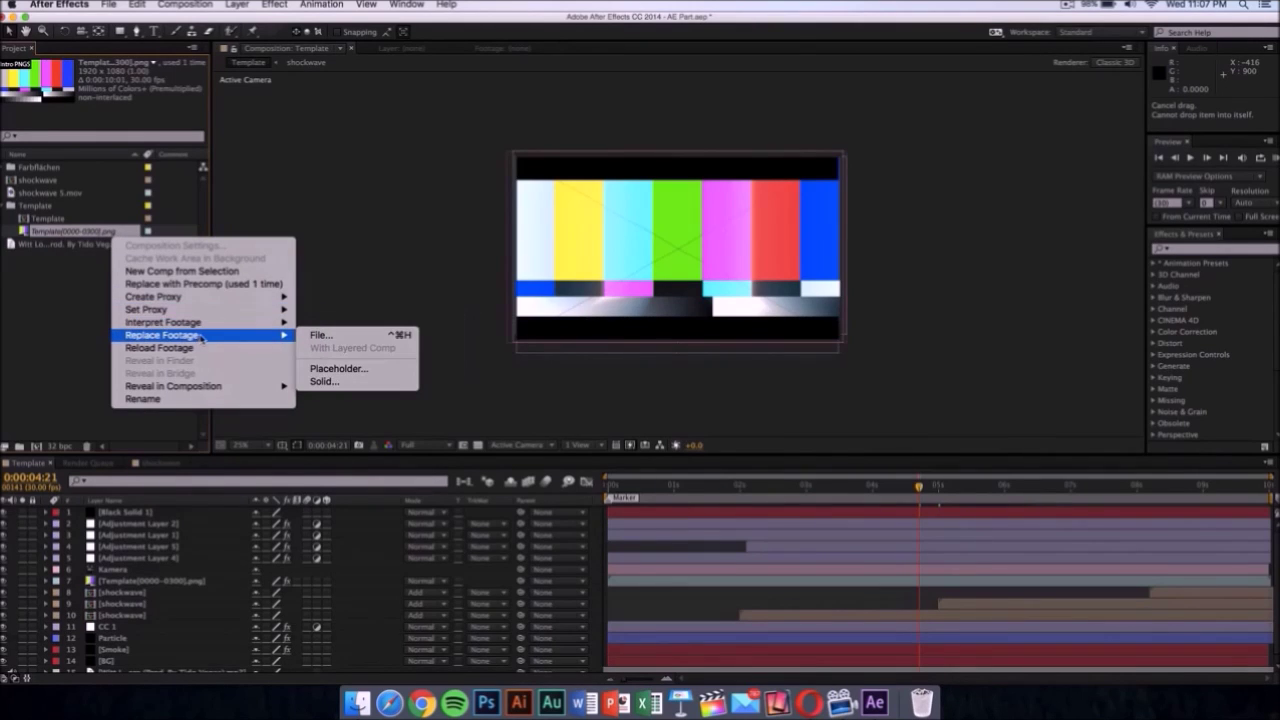
pyautogui.click(340, 337)
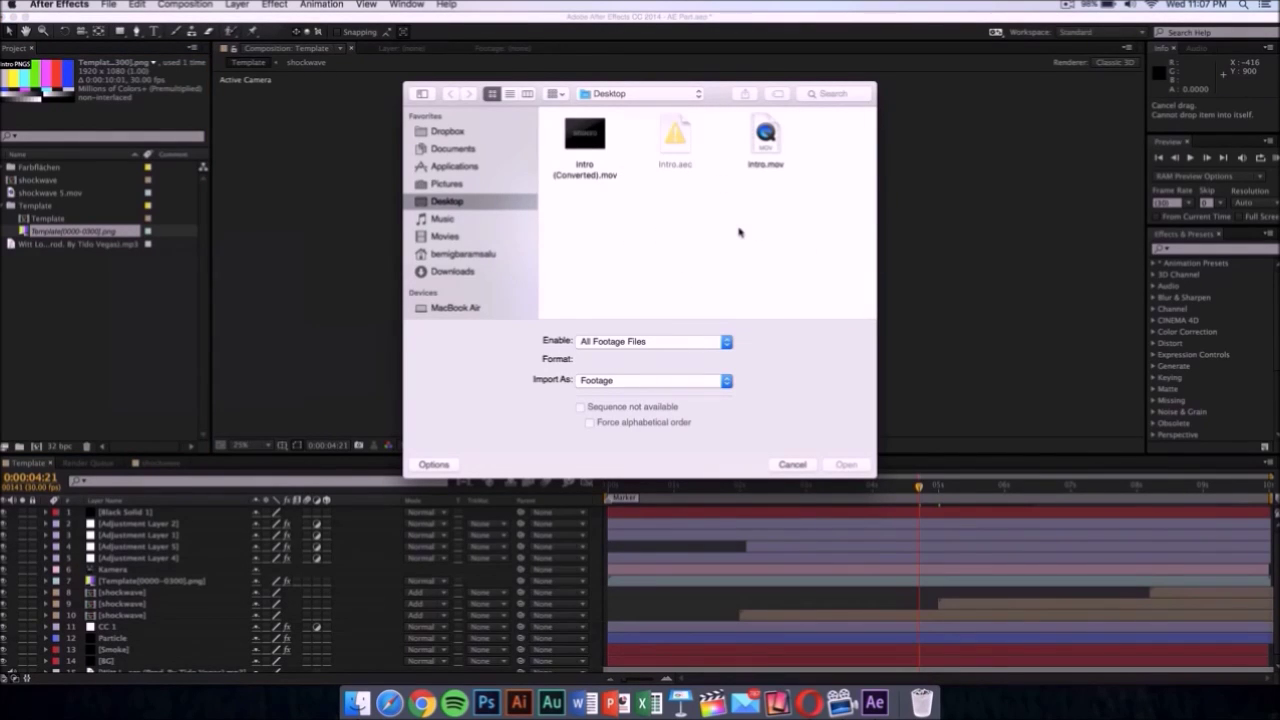
pyautogui.press('Down')
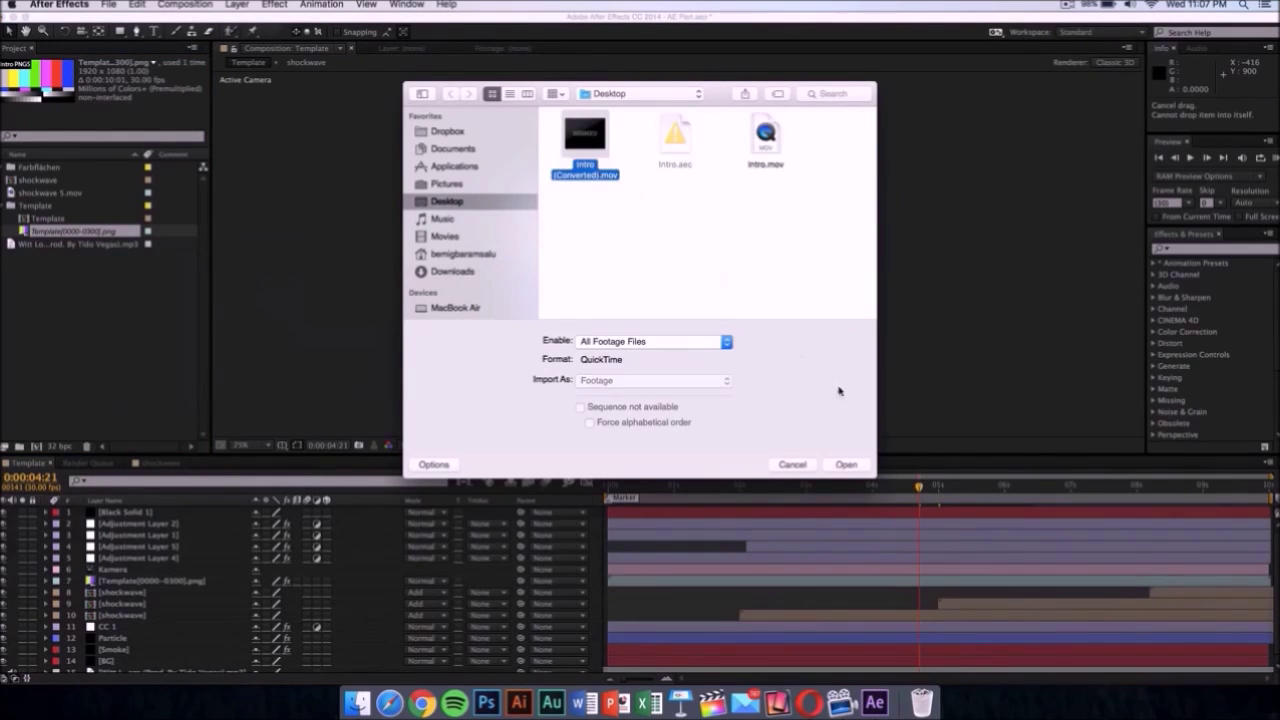
pyautogui.click(852, 466)
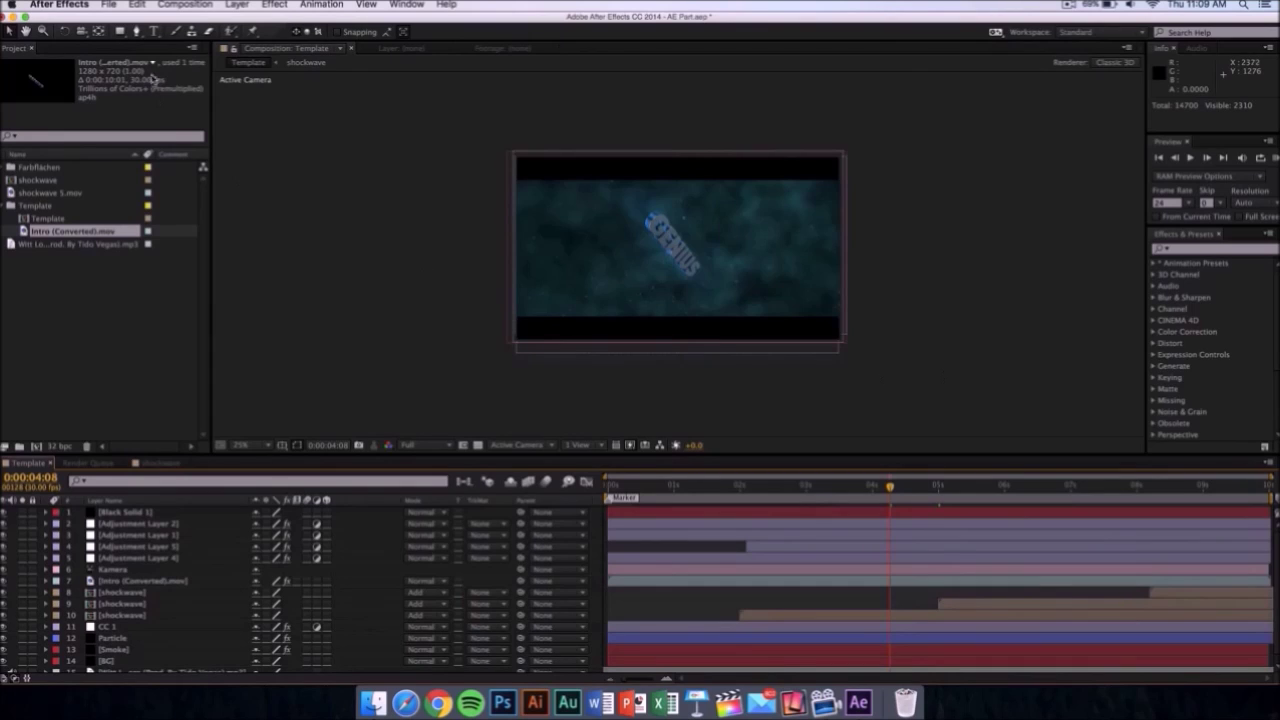
# Step: Queue the Template composition to output Template_1.mov on the Desktop and start rendering
pyautogui.click(190, 4)
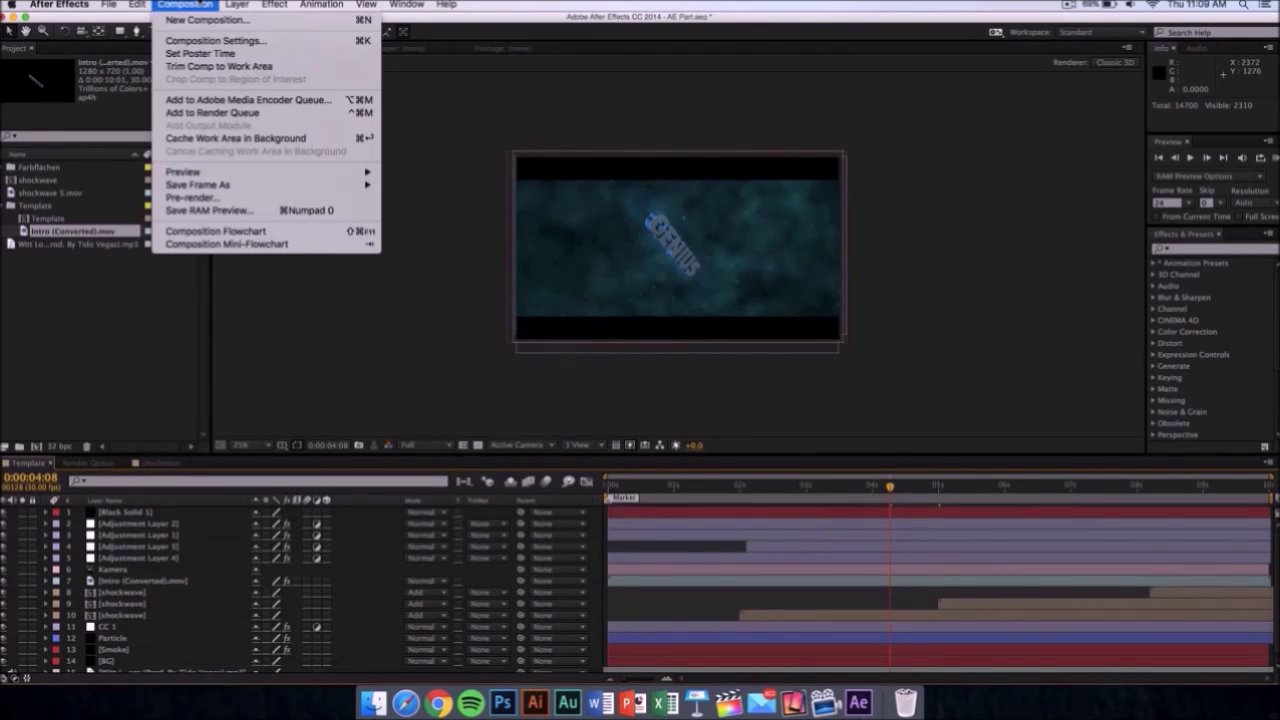
pyautogui.click(222, 113)
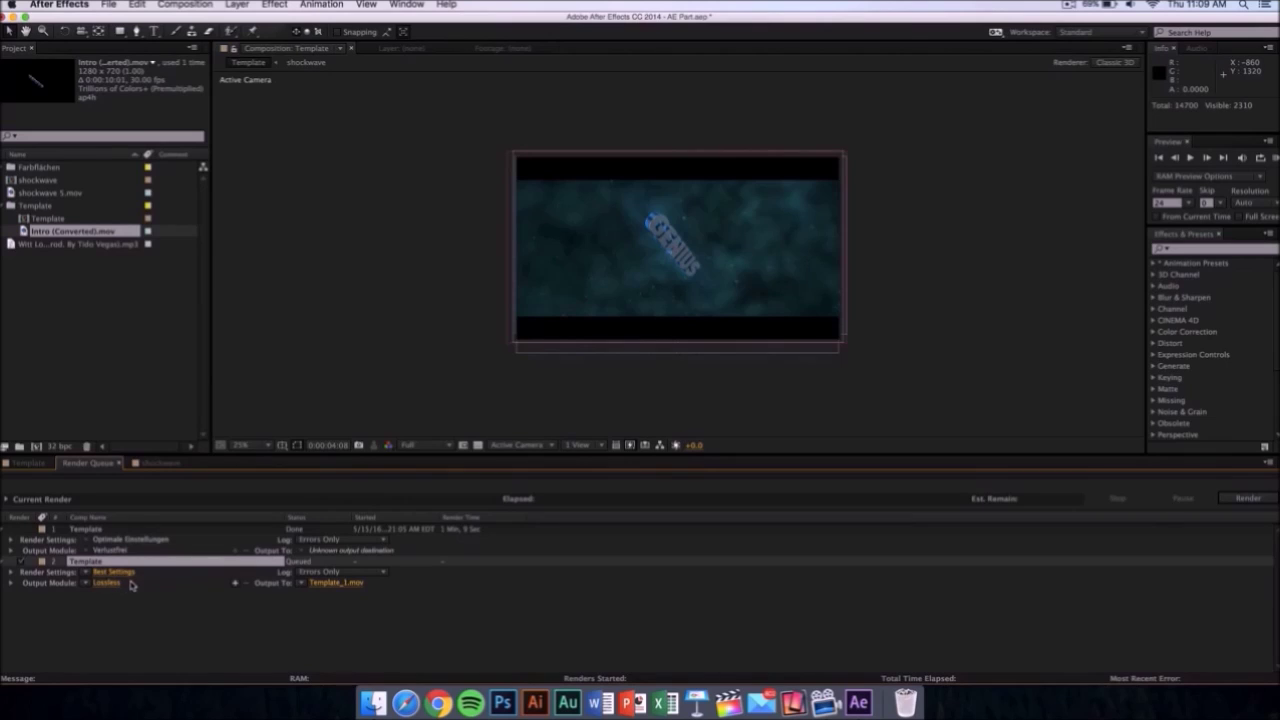
pyautogui.click(342, 584)
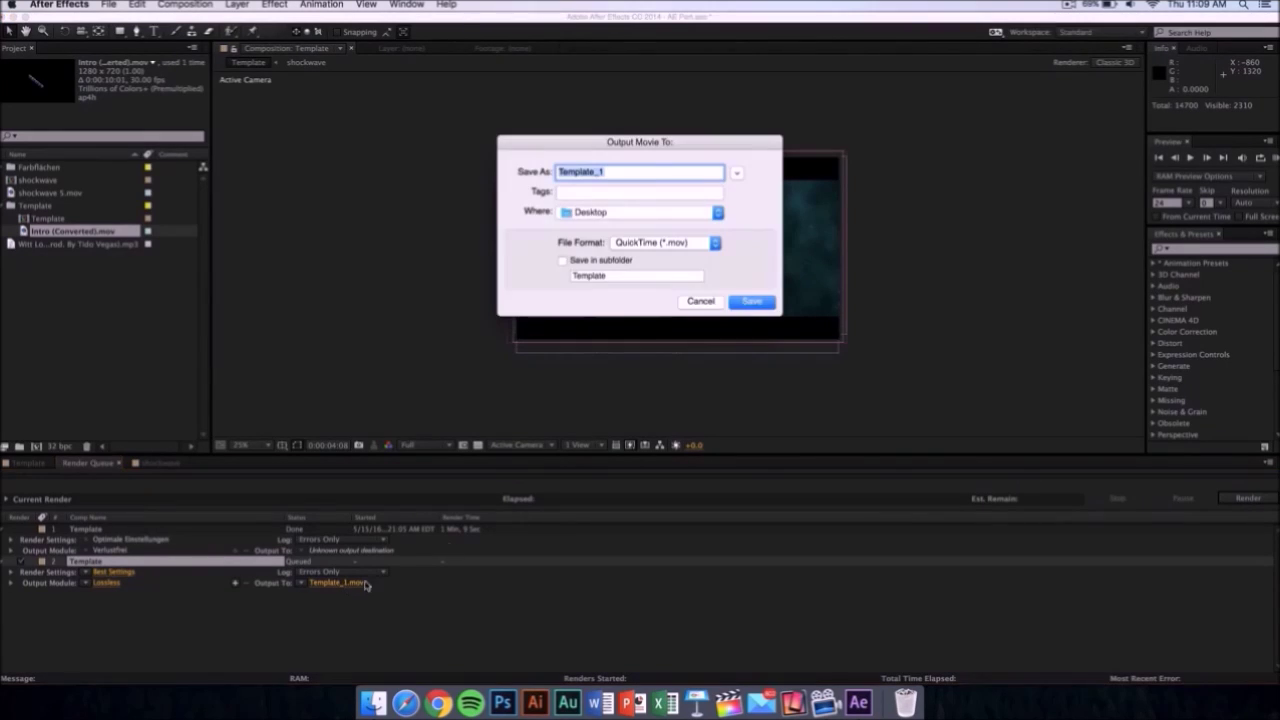
pyautogui.click(593, 215)
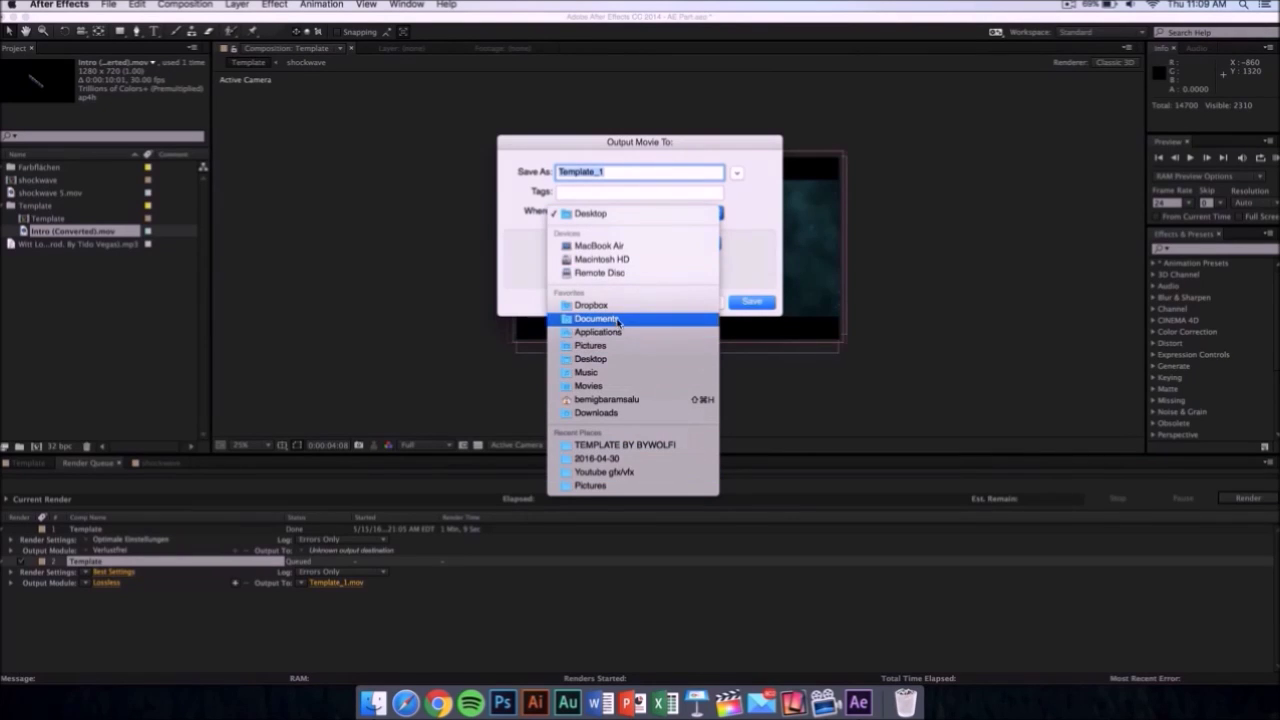
pyautogui.click(770, 242)
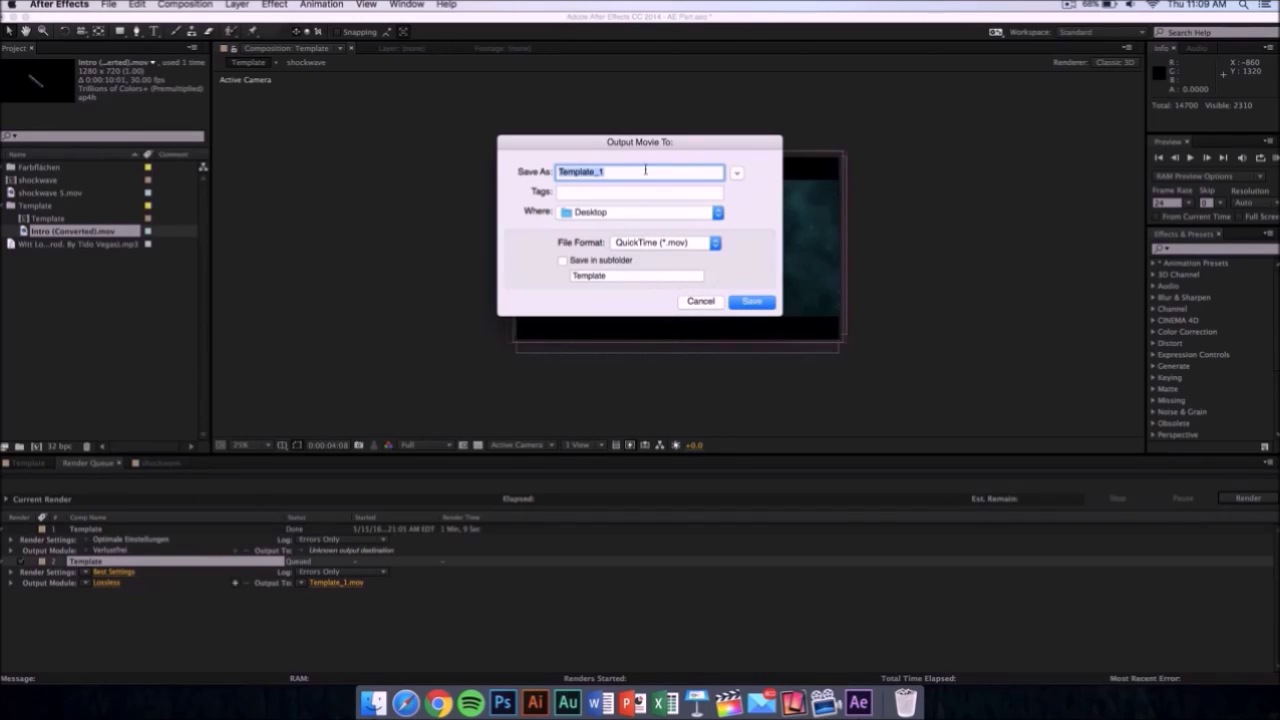
pyautogui.click(759, 302)
pyautogui.click(1246, 499)
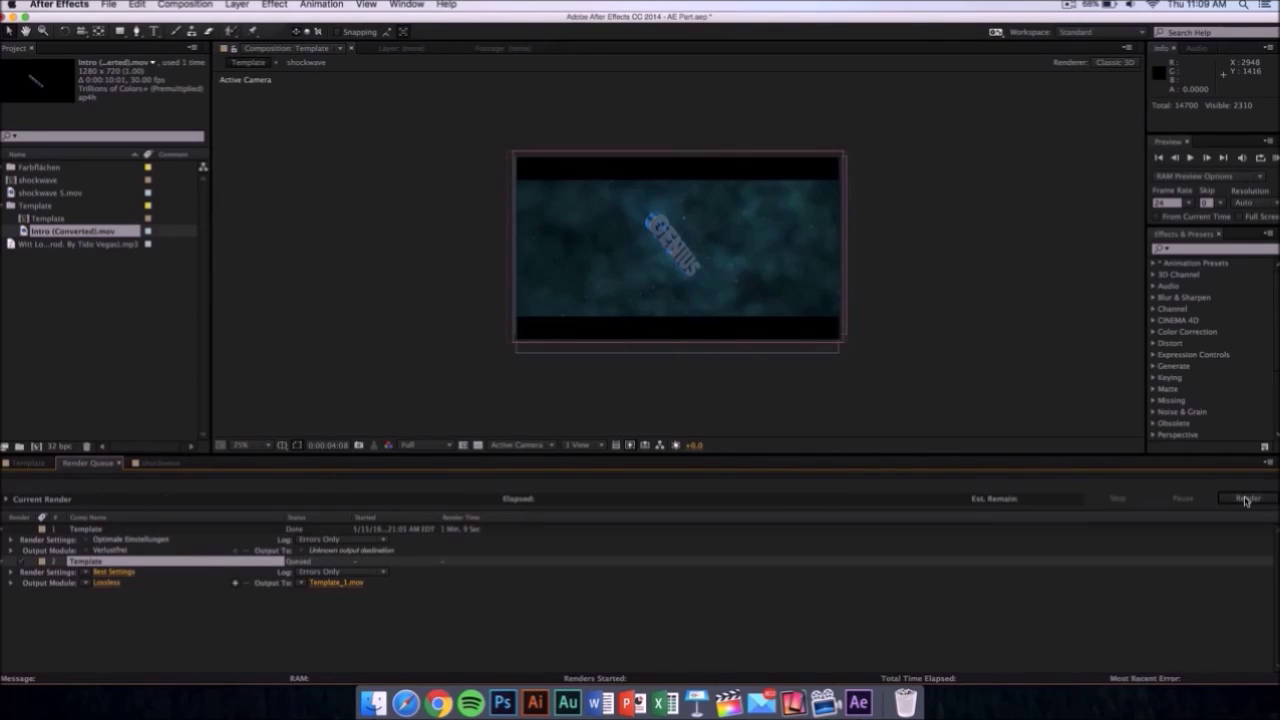